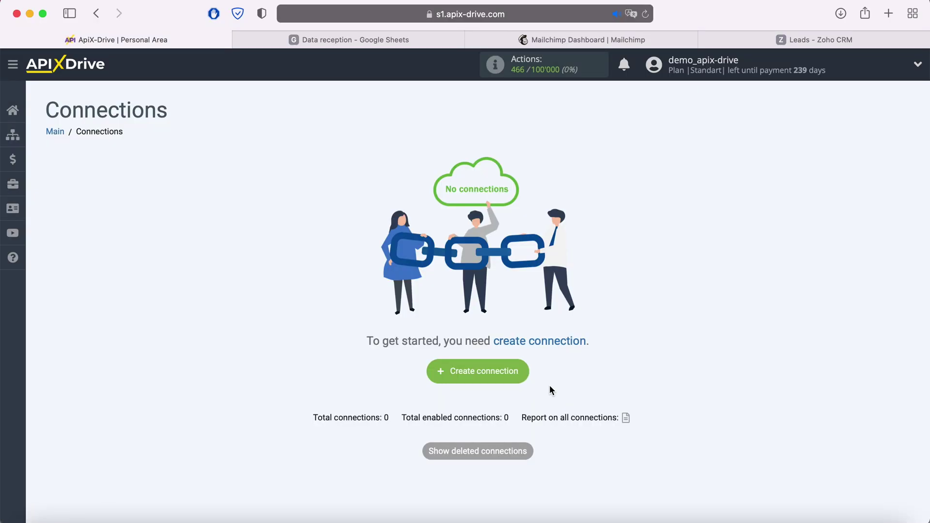
- Create a new connection and browse the full list of systems available as its data source
{"action": "left_click", "coordinate": [523, 374]}
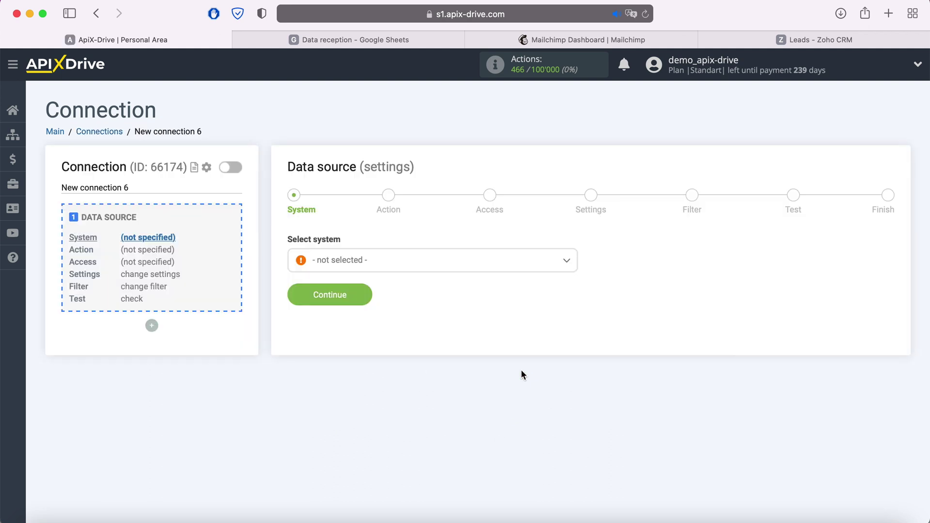
{"action": "left_click", "coordinate": [463, 264]}
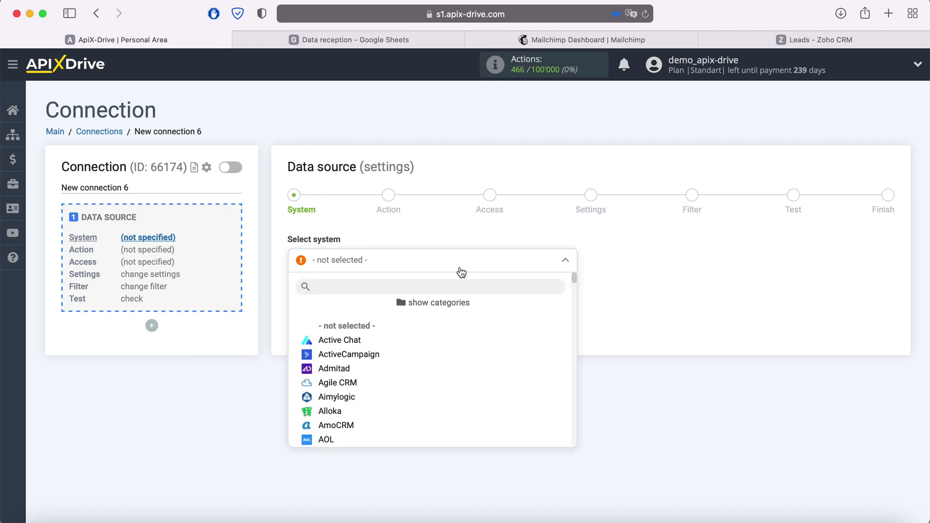
{"action": "scroll", "coordinate": [465, 347], "scroll_direction": "down", "scroll_amount": 3}
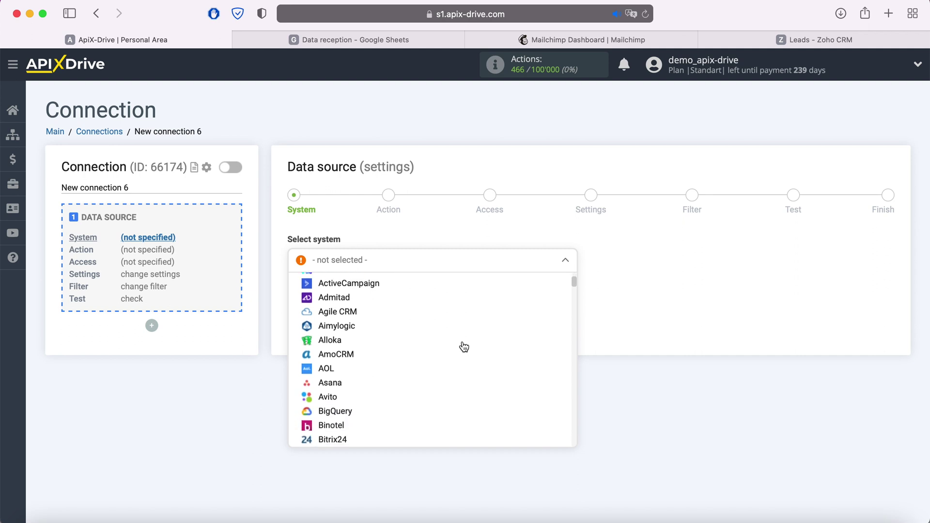
{"action": "scroll", "coordinate": [465, 347], "scroll_direction": "down", "scroll_amount": 10}
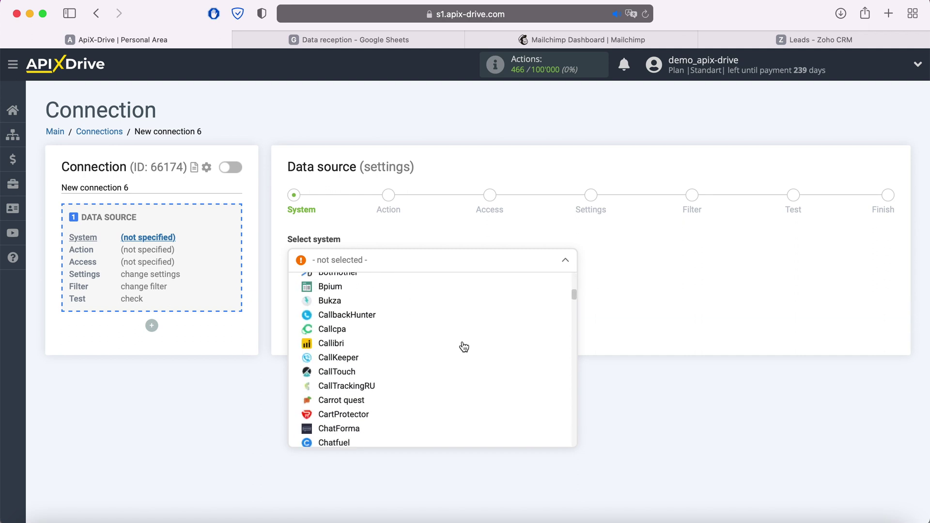
{"action": "scroll", "coordinate": [464, 347], "scroll_direction": "down", "scroll_amount": 10}
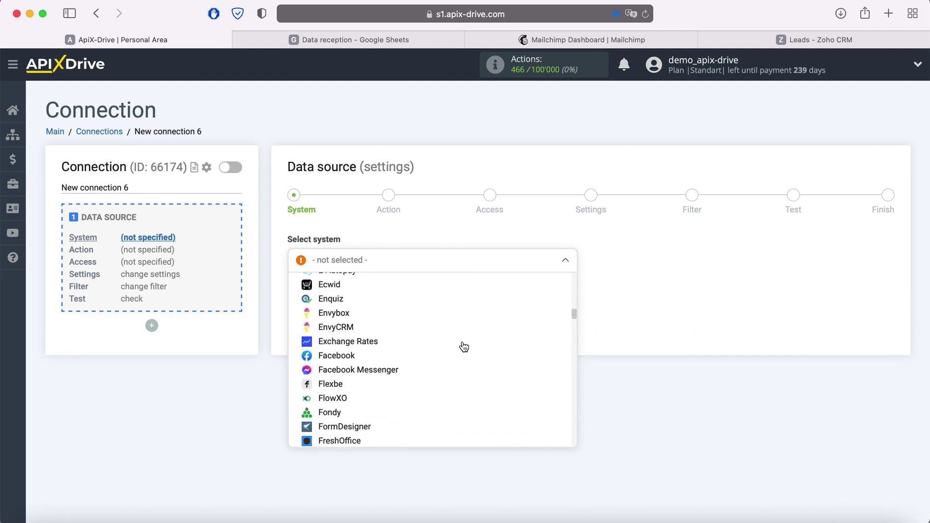
{"action": "scroll", "coordinate": [464, 347], "scroll_direction": "up", "scroll_amount": 20}
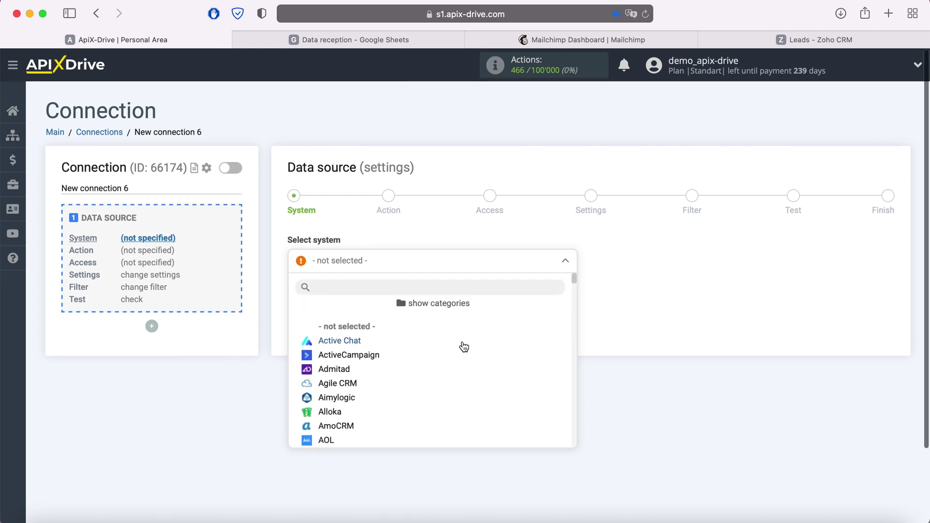
- Examine the source systems by category, including CRM Systems, Chat Bots, Messengers, CMS Systems and Google Services, and return to the uncategorized list
{"action": "left_click", "coordinate": [443, 304]}
{"action": "left_click", "coordinate": [344, 345]}
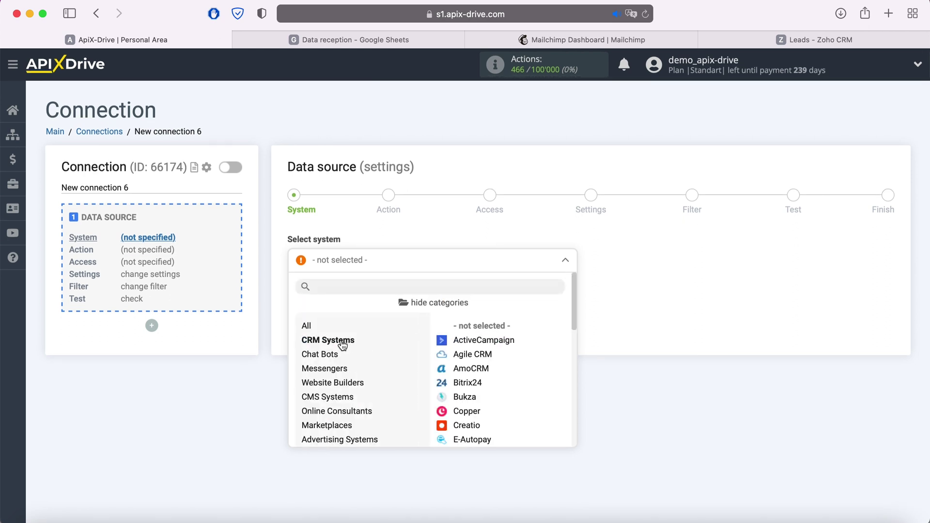
{"action": "left_click", "coordinate": [329, 358]}
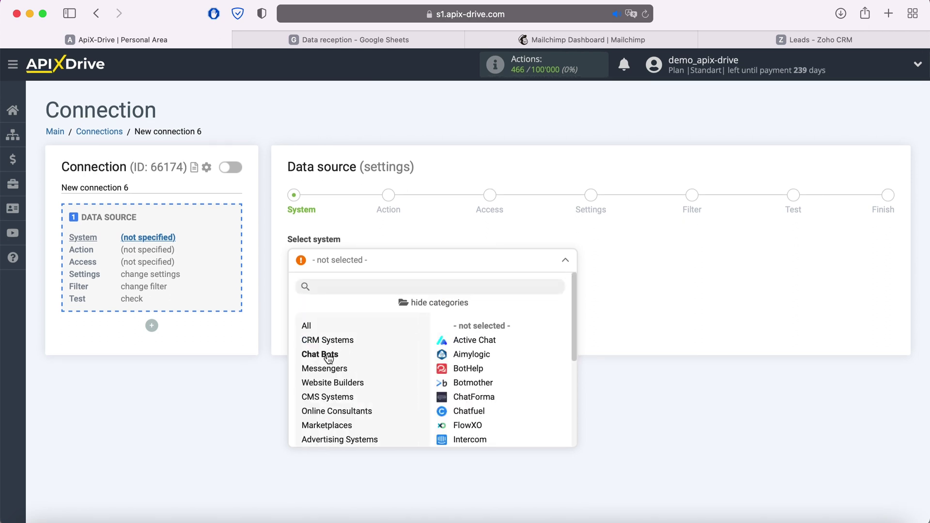
{"action": "left_click", "coordinate": [332, 371]}
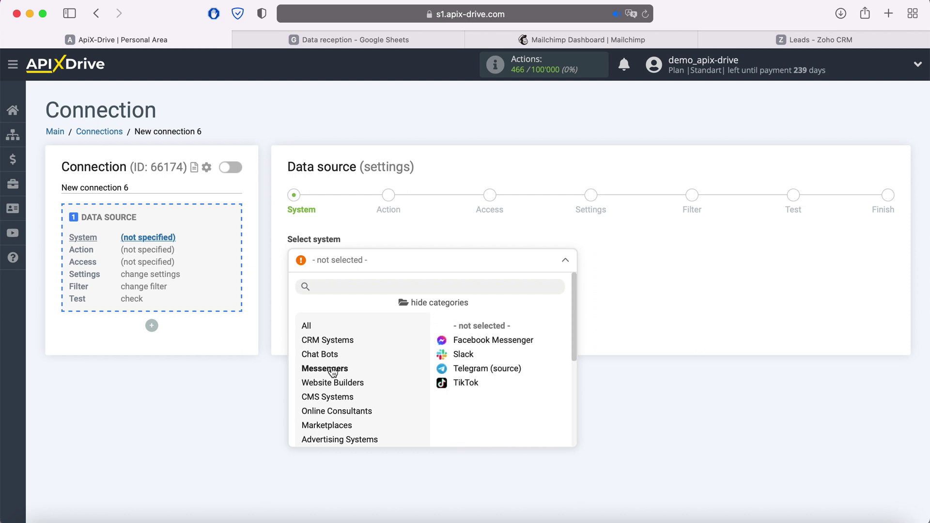
{"action": "left_click", "coordinate": [340, 400]}
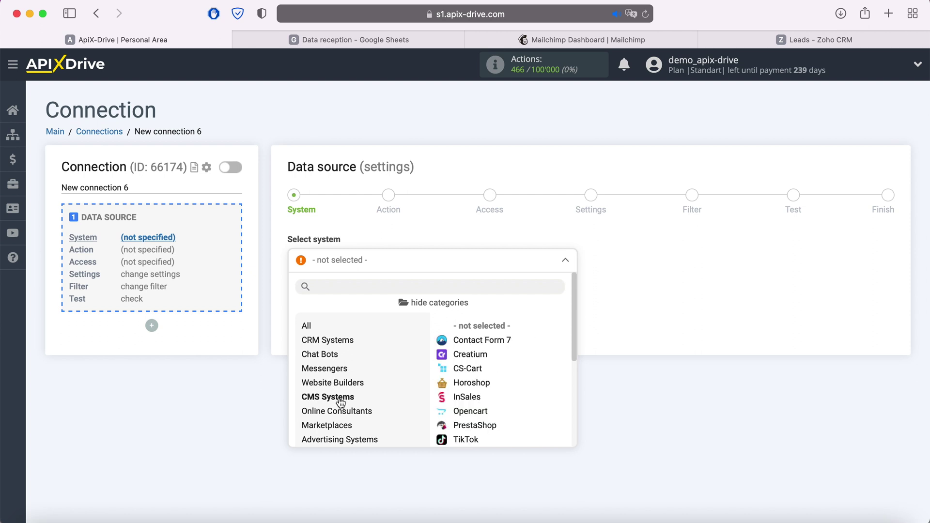
{"action": "scroll", "coordinate": [393, 385], "scroll_direction": "down", "scroll_amount": 3}
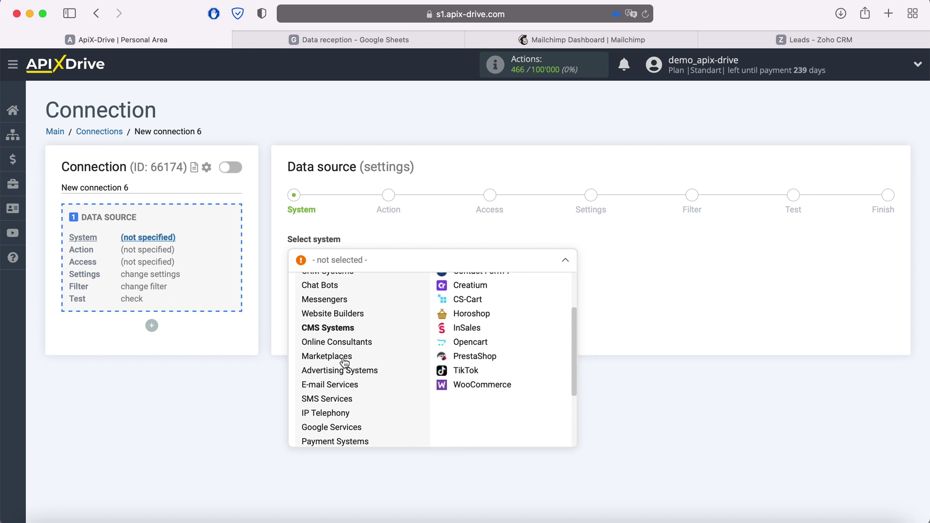
{"action": "left_click", "coordinate": [345, 362]}
{"action": "scroll", "coordinate": [332, 424], "scroll_direction": "down", "scroll_amount": 3}
{"action": "left_click", "coordinate": [332, 425]}
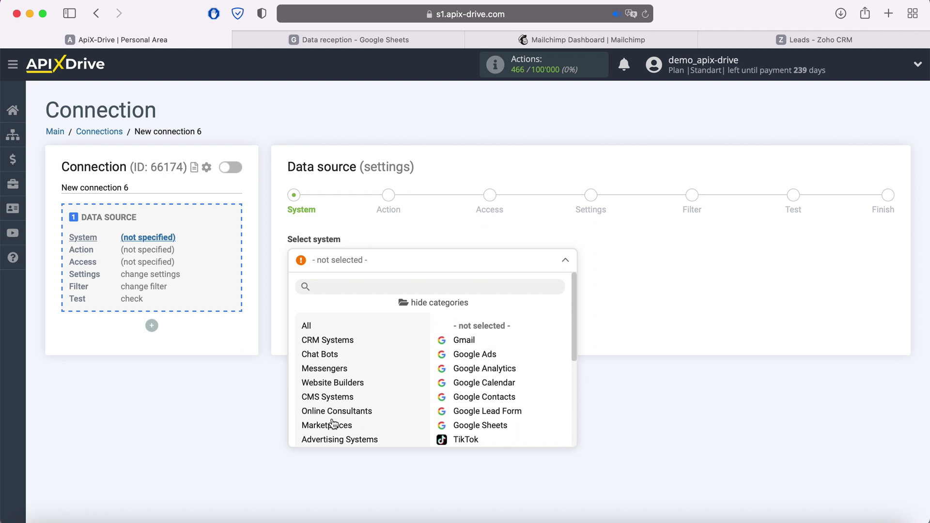
{"action": "left_click", "coordinate": [437, 303]}
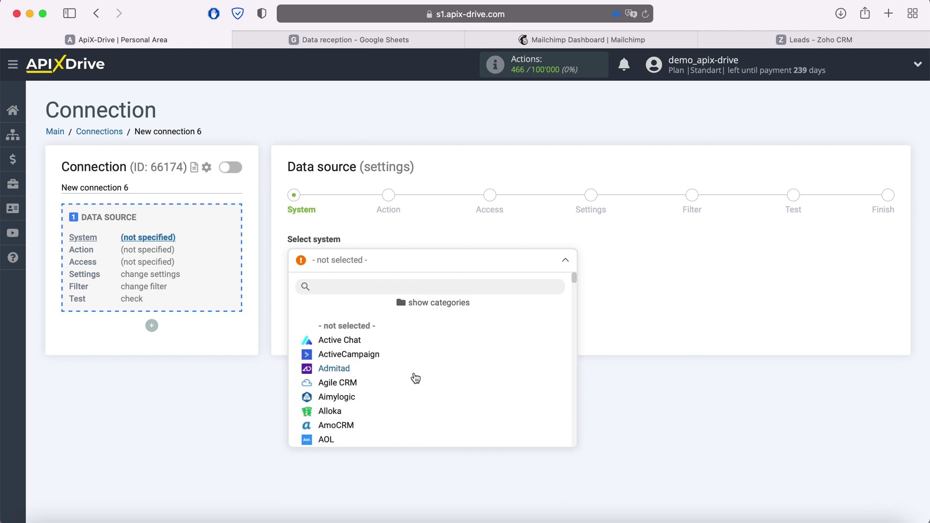
- Choose Facebook as the data source system and continue to the action selection
{"action": "scroll", "coordinate": [416, 380], "scroll_direction": "down", "scroll_amount": 3}
{"action": "scroll", "coordinate": [415, 380], "scroll_direction": "down", "scroll_amount": 15}
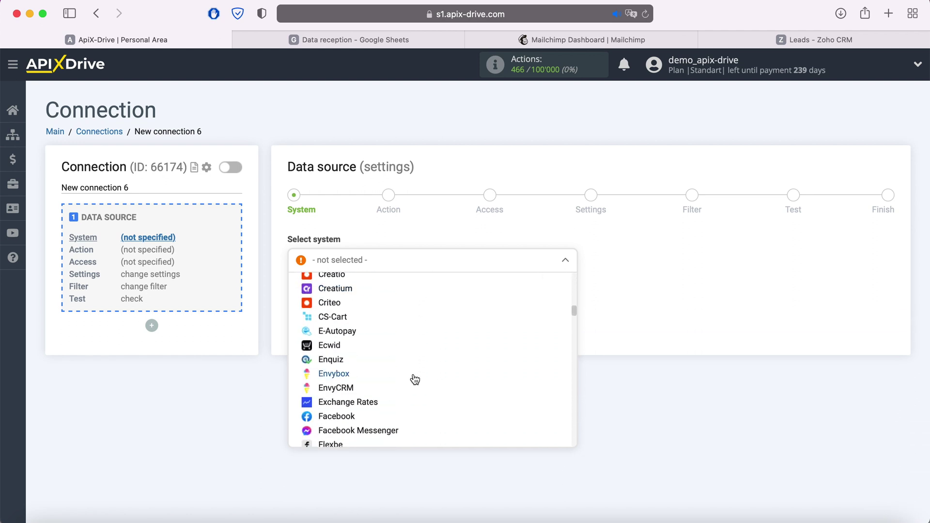
{"action": "left_click", "coordinate": [329, 384]}
{"action": "left_click", "coordinate": [359, 299]}
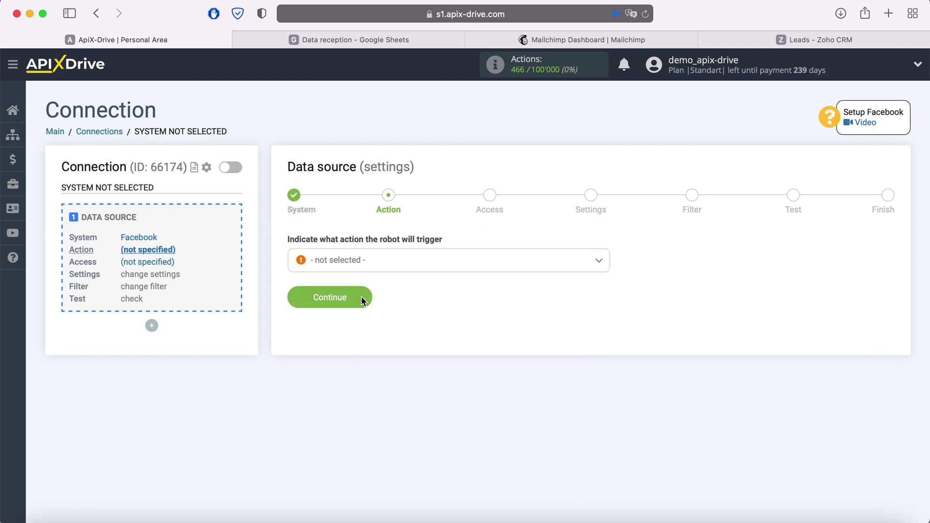
- Set the Facebook source action to Get Leads (new) and continue to the access setup
{"action": "left_click", "coordinate": [400, 264]}
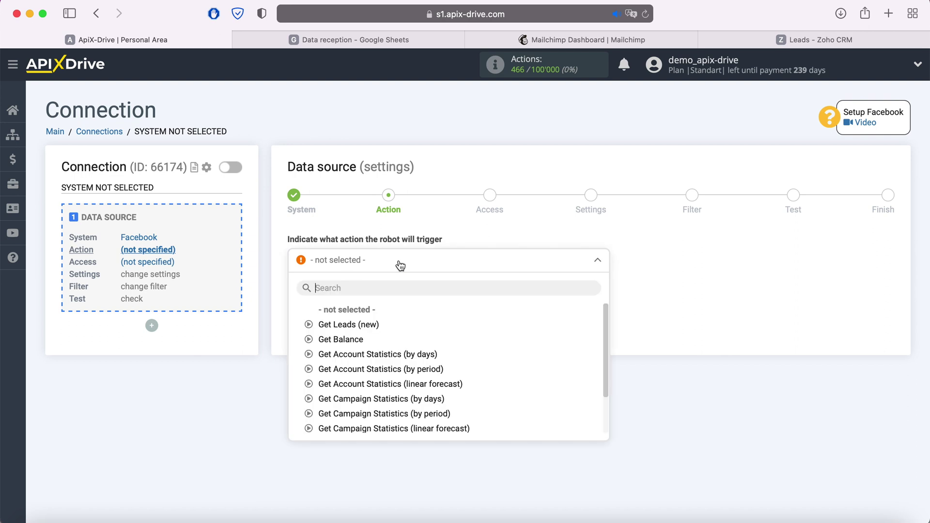
{"action": "left_click", "coordinate": [369, 324]}
{"action": "left_click", "coordinate": [364, 298]}
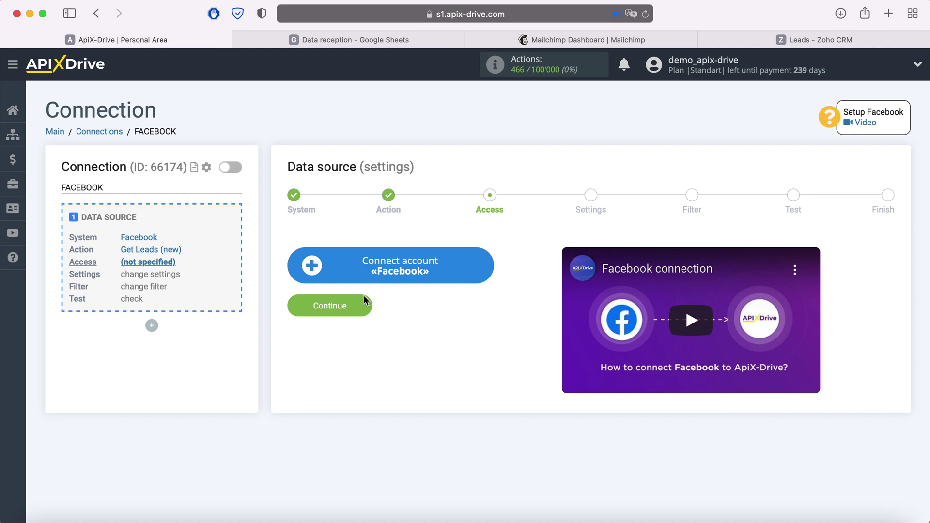
- Start connecting a Facebook account and log in with the saved account e-mail and password
{"action": "left_click", "coordinate": [487, 265]}
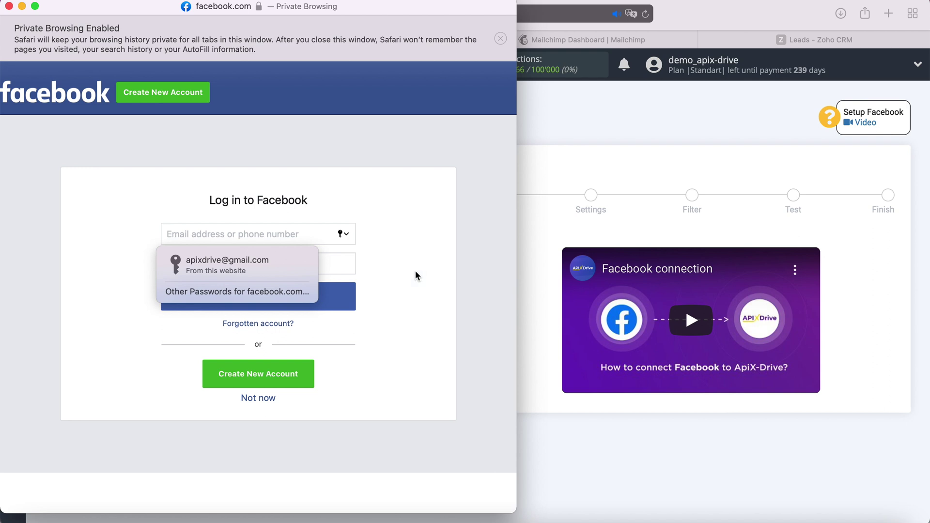
{"action": "left_click", "coordinate": [266, 268]}
{"action": "left_click", "coordinate": [273, 295]}
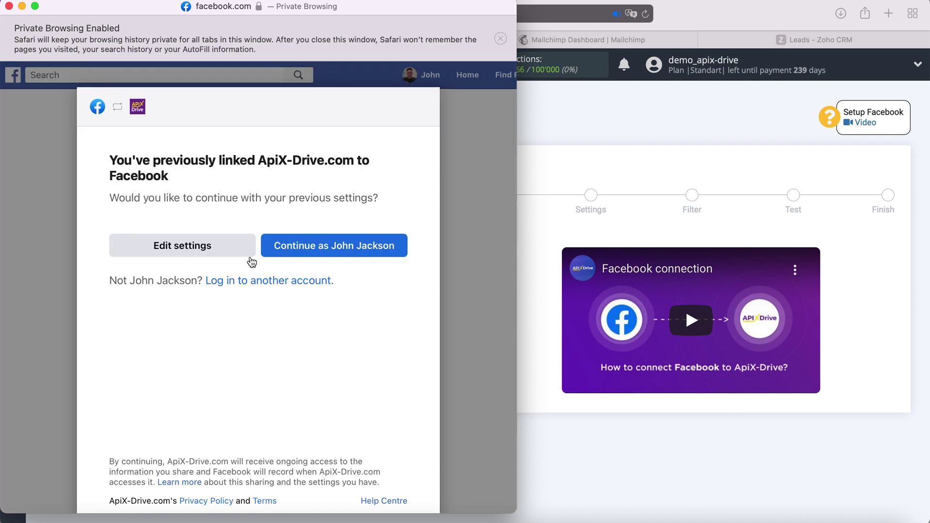
- Edit the Facebook access settings, granting ApiX-Drive.com all Pages and all listed permissions, and finish linking the account
{"action": "left_click", "coordinate": [245, 248]}
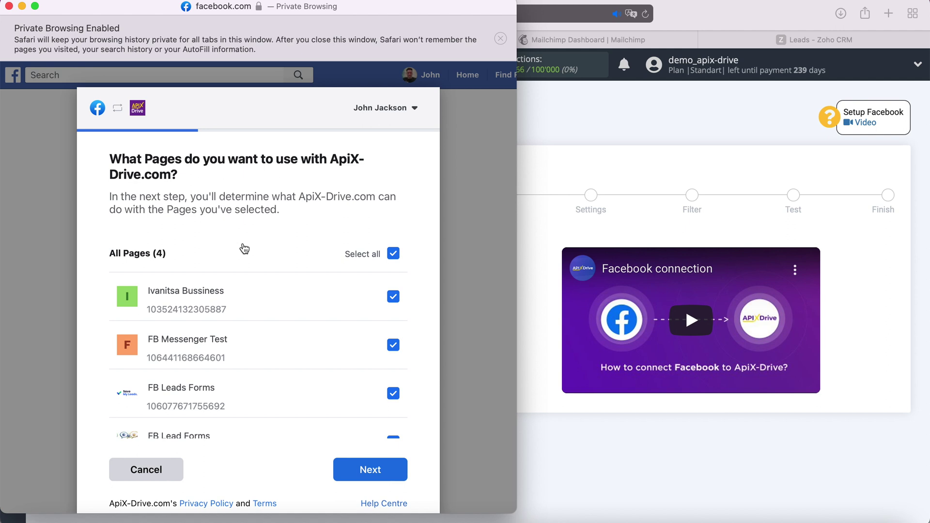
{"action": "left_click", "coordinate": [392, 471]}
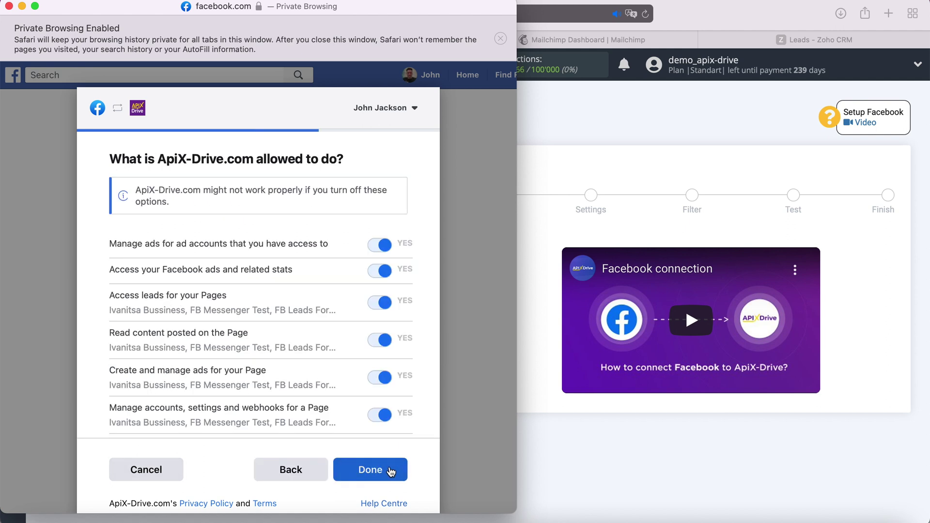
{"action": "left_click", "coordinate": [391, 471]}
{"action": "left_click", "coordinate": [269, 272]}
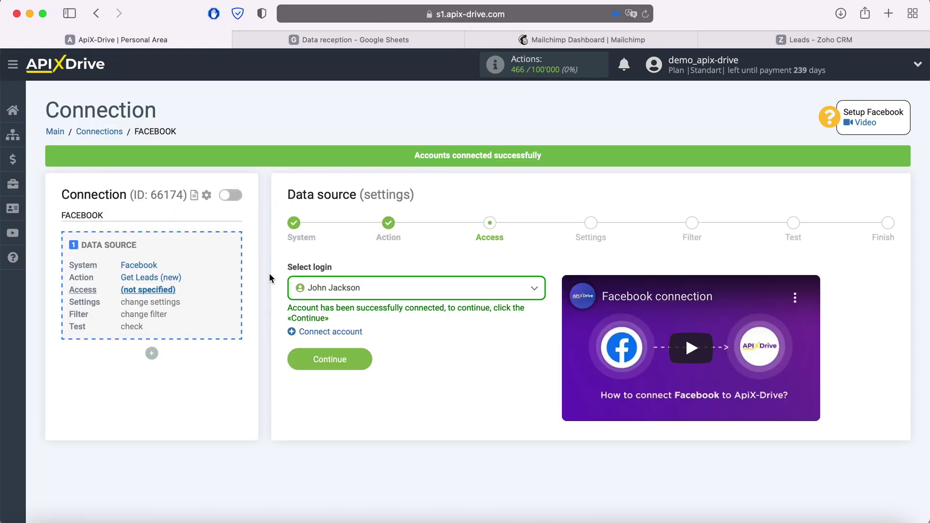
- Select the newly connected Facebook account as the data source login and continue to the settings
{"action": "left_click", "coordinate": [380, 291]}
{"action": "left_click", "coordinate": [364, 370]}
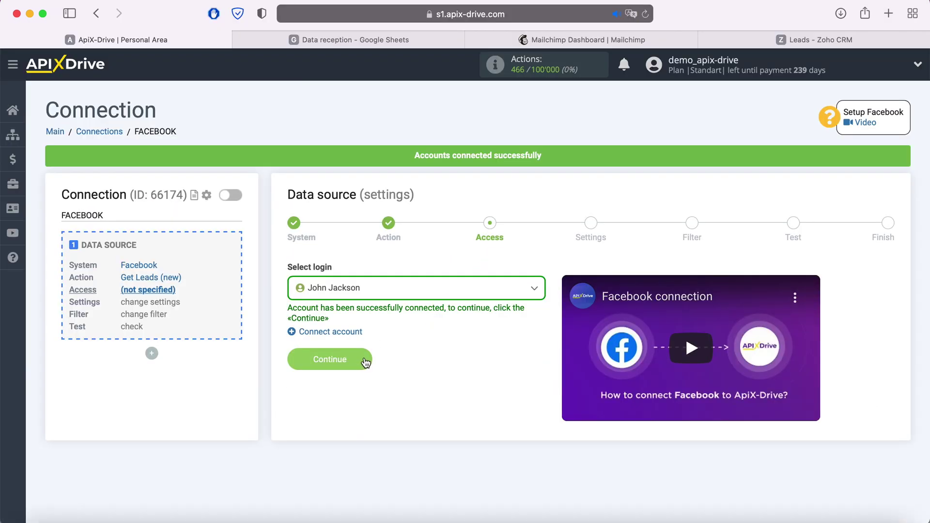
{"action": "left_click", "coordinate": [363, 357]}
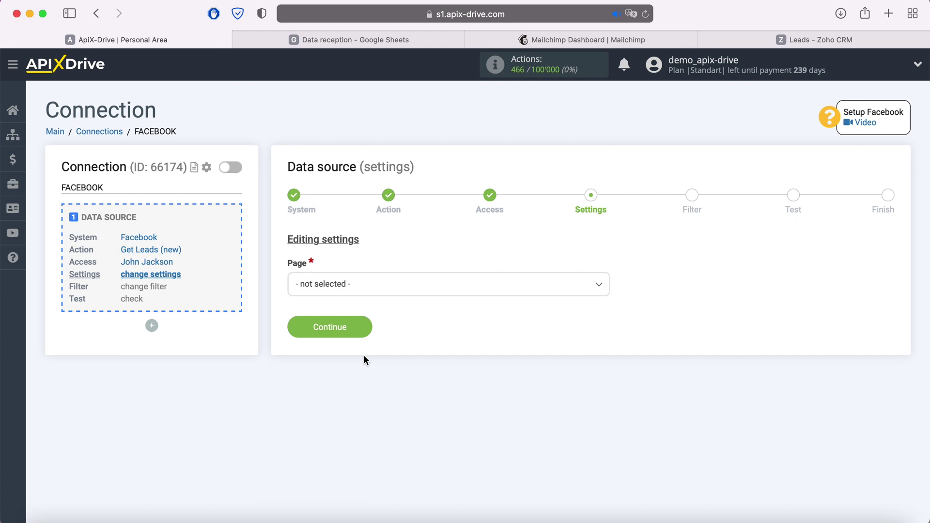
- Set the source page to FB Leads Forms, choose to select forms individually, and include only FB Lead Form 20.05.2021
{"action": "left_click", "coordinate": [384, 290]}
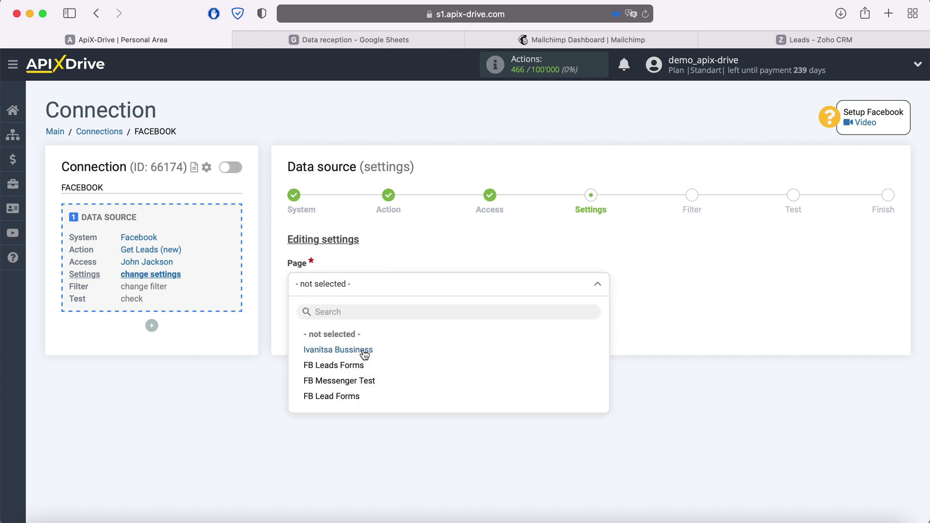
{"action": "left_click", "coordinate": [360, 367]}
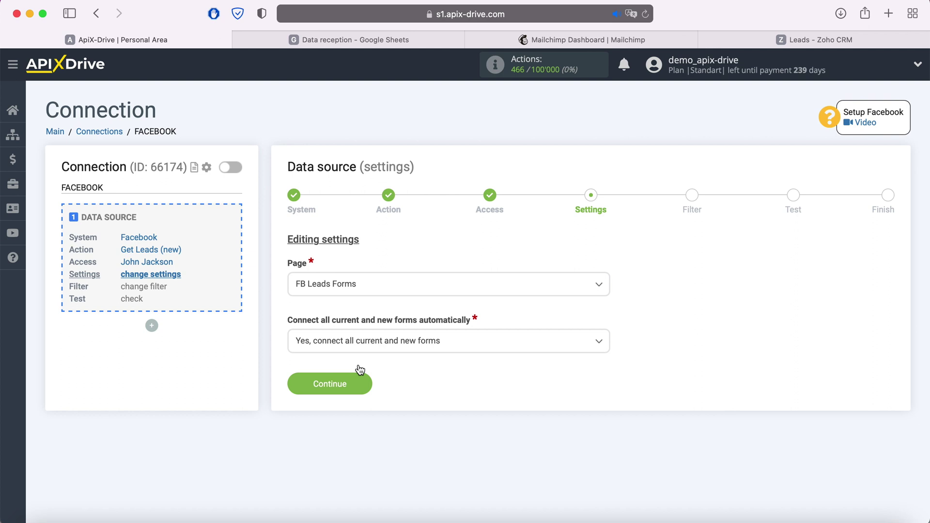
{"action": "left_click", "coordinate": [473, 344]}
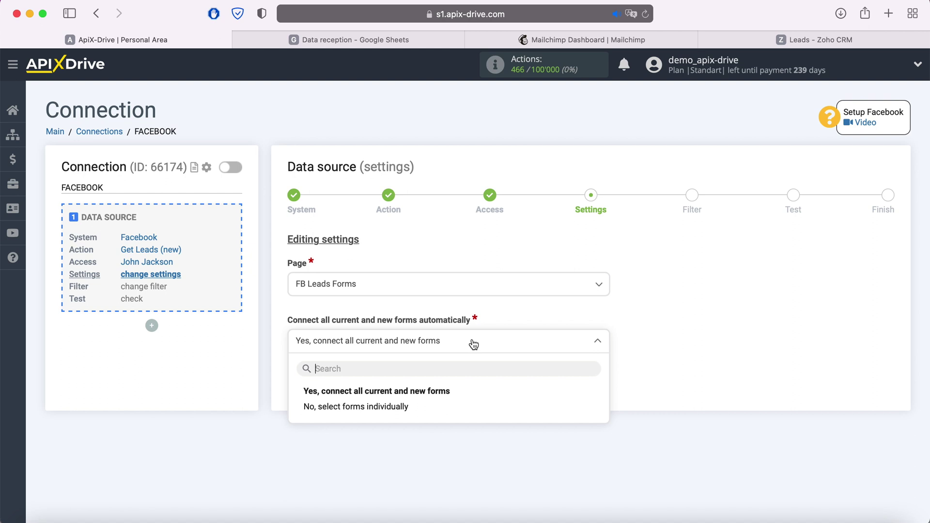
{"action": "left_click", "coordinate": [416, 408]}
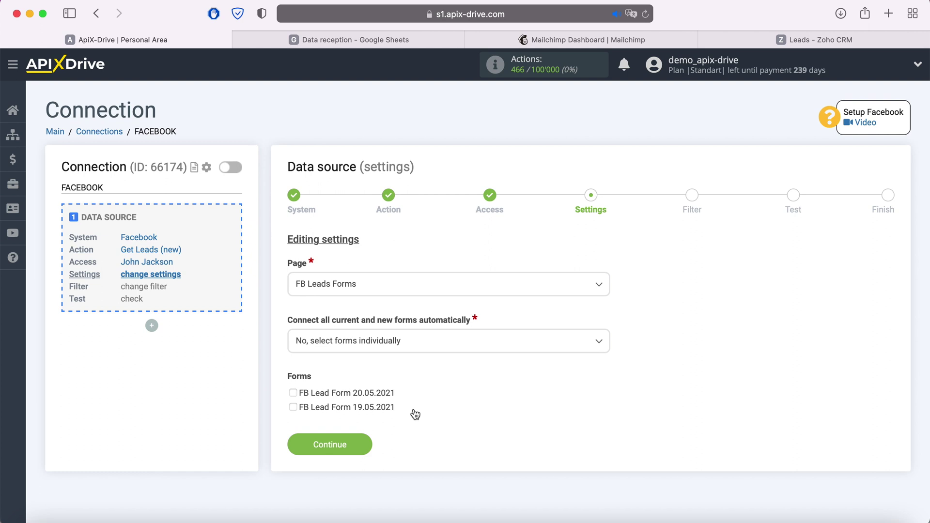
{"action": "left_click", "coordinate": [294, 393]}
{"action": "left_click", "coordinate": [362, 446]}
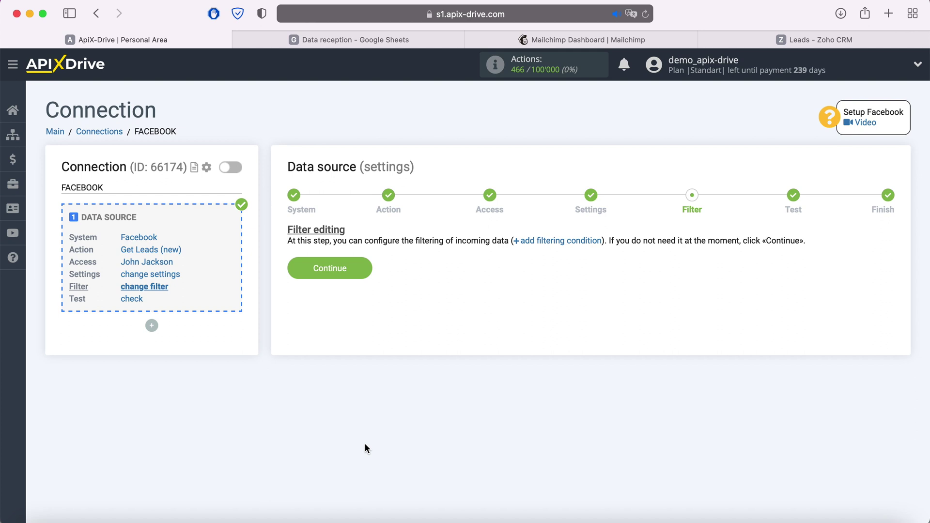
- Continue without a filtering condition and accept the Facebook test data to complete the data source setup
{"action": "left_click", "coordinate": [366, 268]}
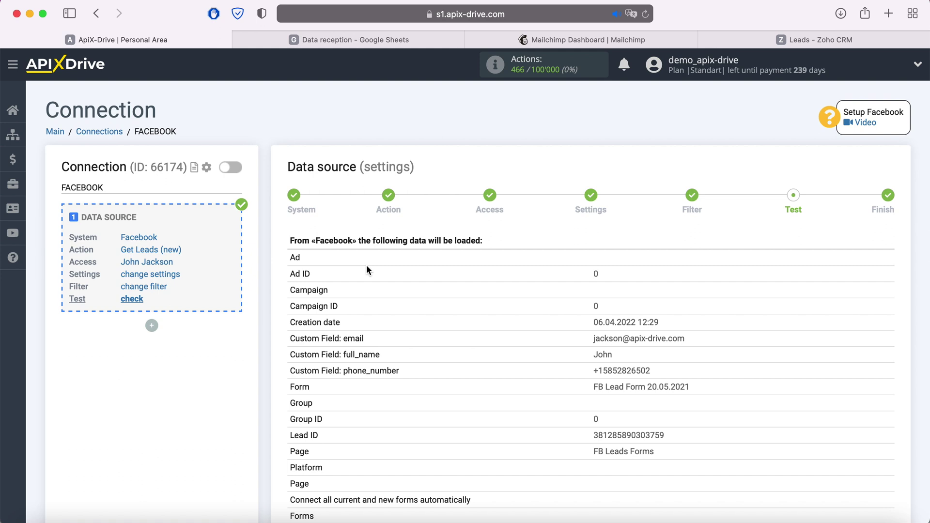
{"action": "scroll", "coordinate": [366, 265], "scroll_direction": "down", "scroll_amount": 3}
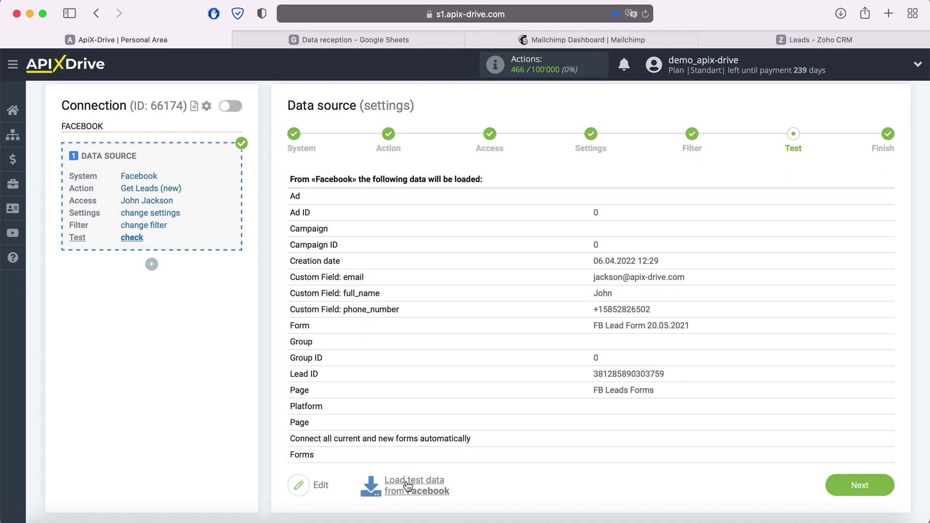
{"action": "left_click", "coordinate": [887, 489]}
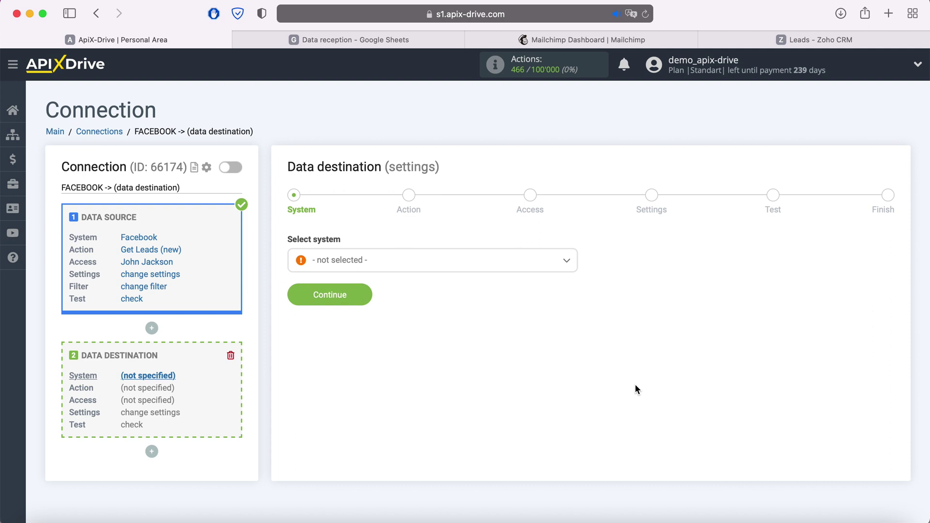
- Examine the available data destination systems, both in the full list and by category, from CRM Systems through SMS Services
{"action": "left_click", "coordinate": [443, 268]}
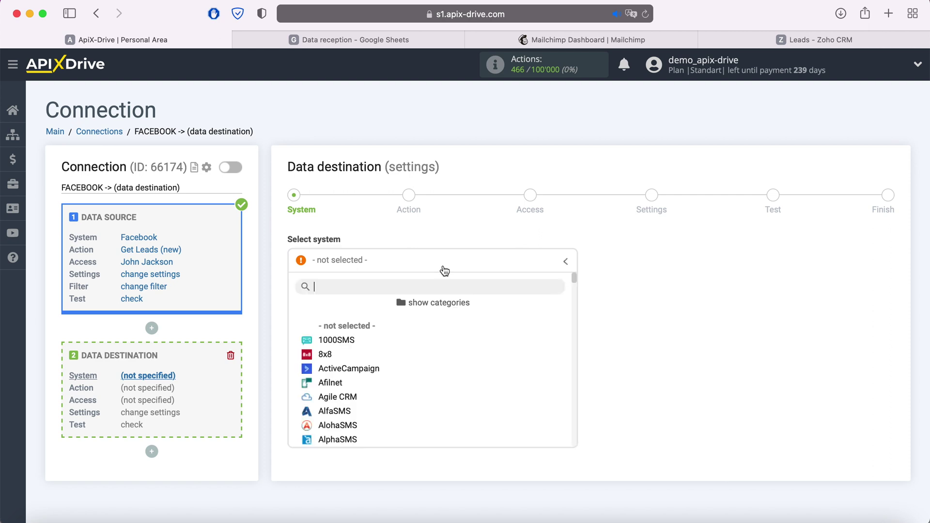
{"action": "scroll", "coordinate": [460, 357], "scroll_direction": "down", "scroll_amount": 3}
{"action": "scroll", "coordinate": [460, 357], "scroll_direction": "down", "scroll_amount": 8}
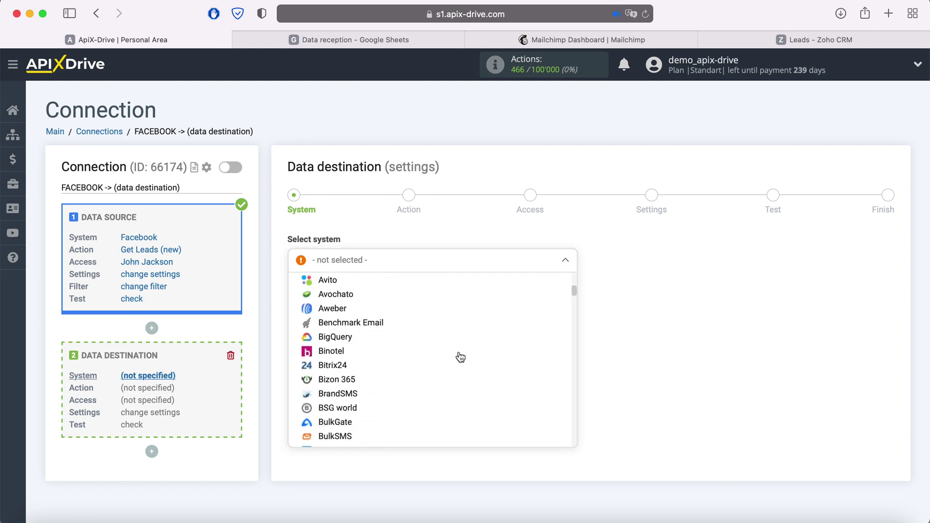
{"action": "scroll", "coordinate": [461, 357], "scroll_direction": "down", "scroll_amount": 2}
{"action": "scroll", "coordinate": [460, 357], "scroll_direction": "up", "scroll_amount": 7}
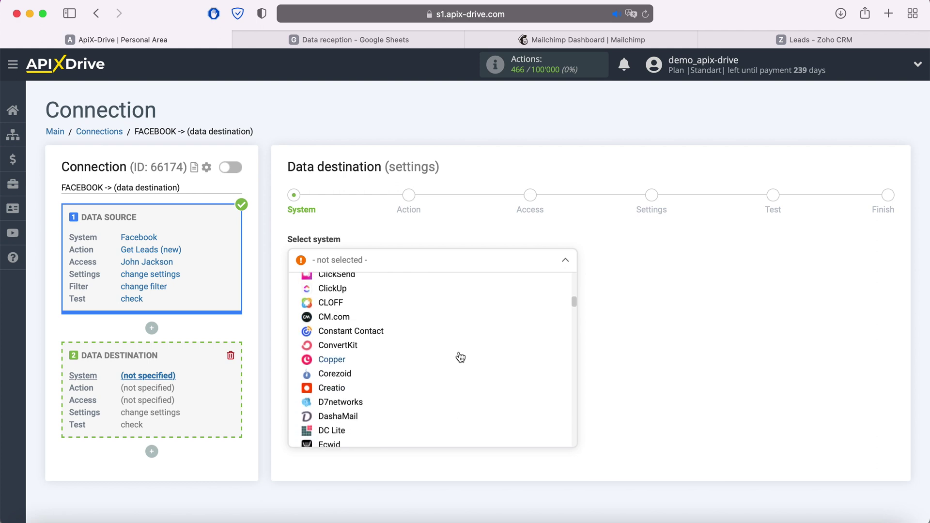
{"action": "scroll", "coordinate": [460, 357], "scroll_direction": "up", "scroll_amount": 5}
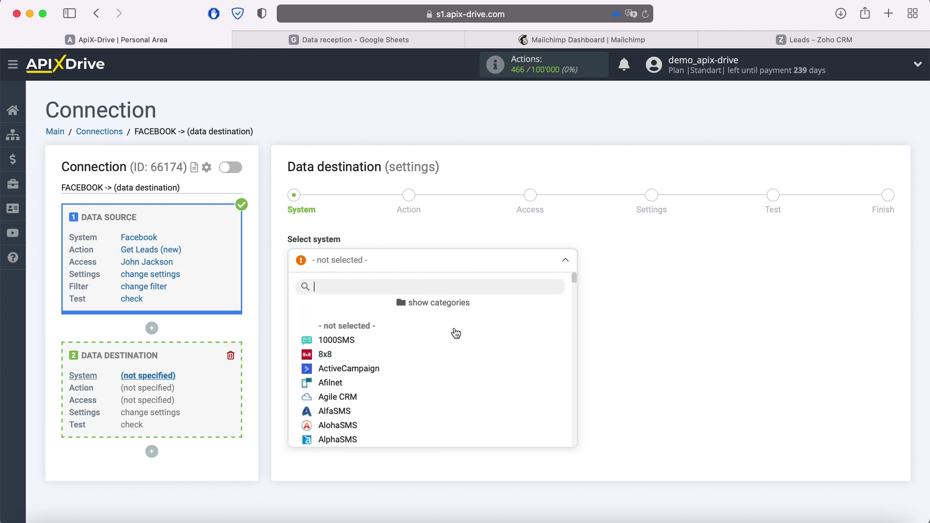
{"action": "left_click", "coordinate": [438, 303]}
{"action": "left_click", "coordinate": [342, 341]}
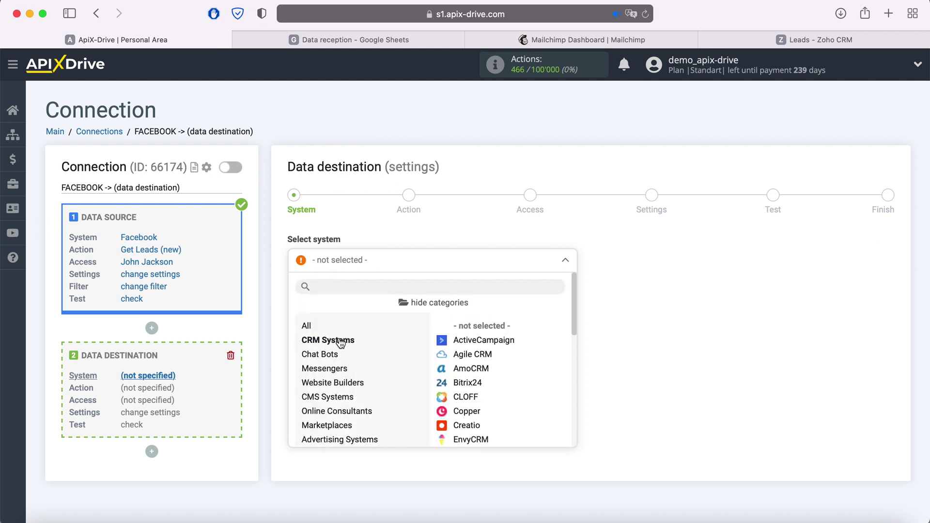
{"action": "left_click", "coordinate": [325, 356]}
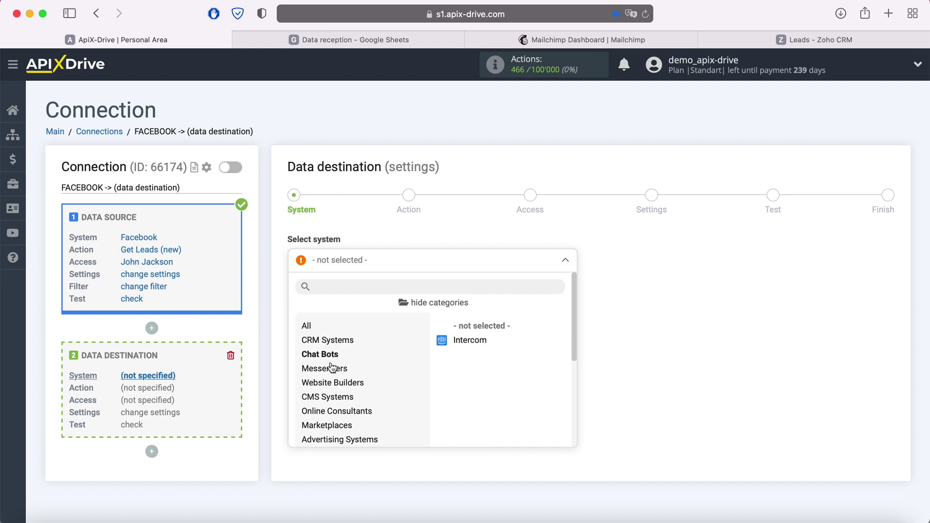
{"action": "left_click", "coordinate": [337, 371]}
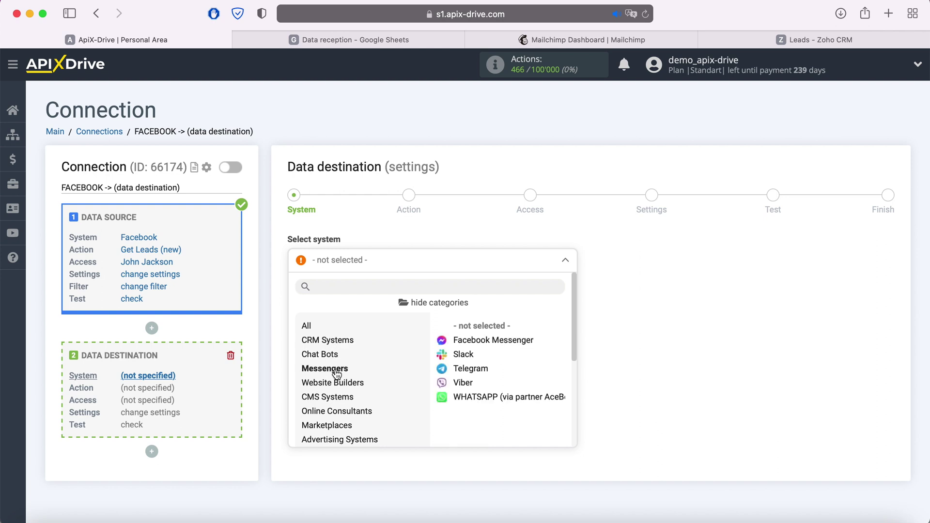
{"action": "left_click", "coordinate": [338, 401]}
{"action": "scroll", "coordinate": [337, 404], "scroll_direction": "down", "scroll_amount": 4}
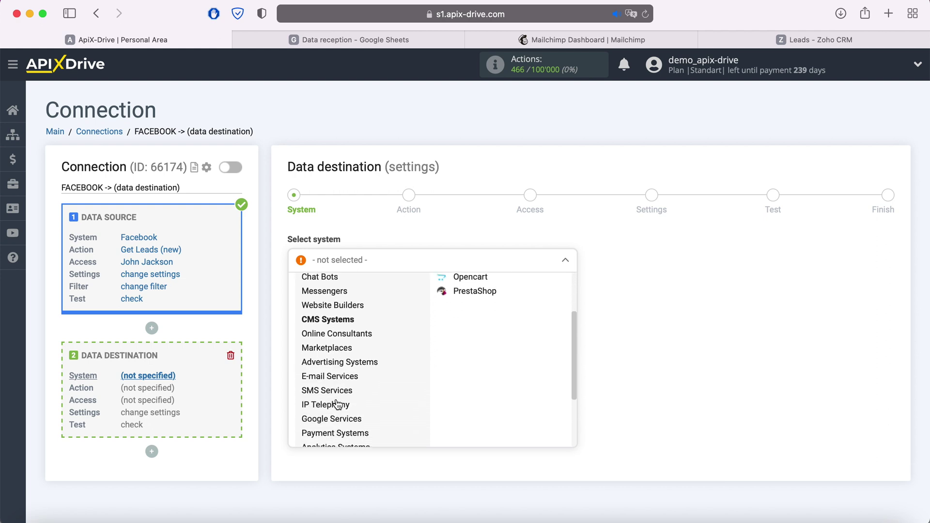
{"action": "left_click", "coordinate": [324, 374]}
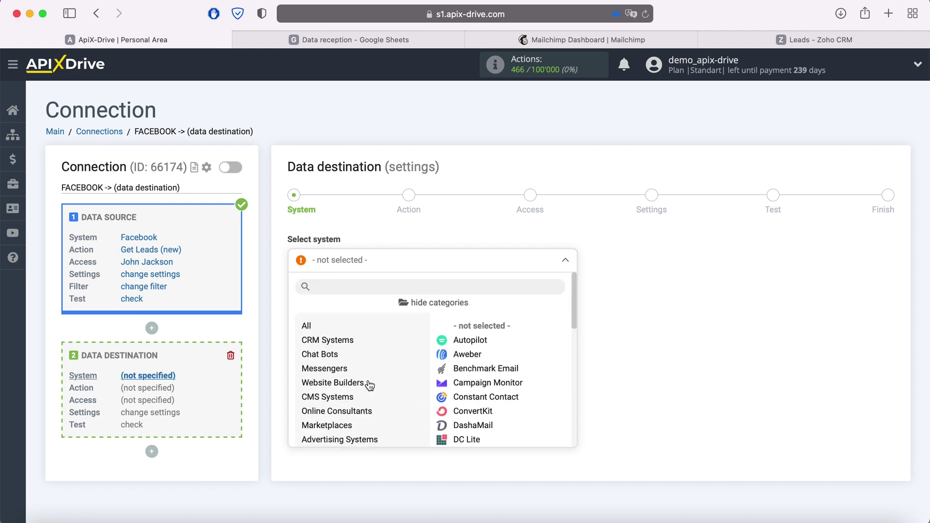
{"action": "scroll", "coordinate": [380, 385], "scroll_direction": "down", "scroll_amount": 3}
{"action": "left_click", "coordinate": [329, 360]}
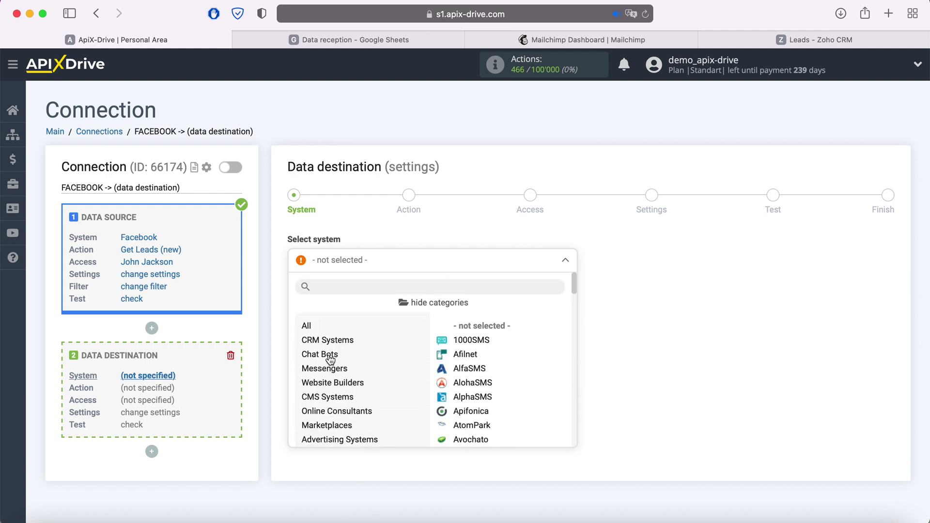
{"action": "scroll", "coordinate": [376, 374], "scroll_direction": "down", "scroll_amount": 4}
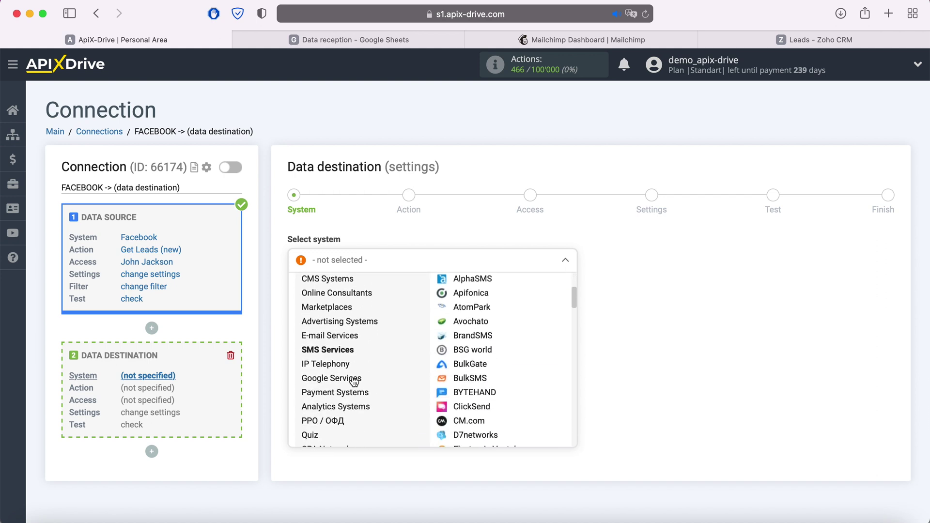
- Choose Google Sheets from the Google Services category as the destination system, and set its action to Add Row
{"action": "left_click", "coordinate": [353, 381]}
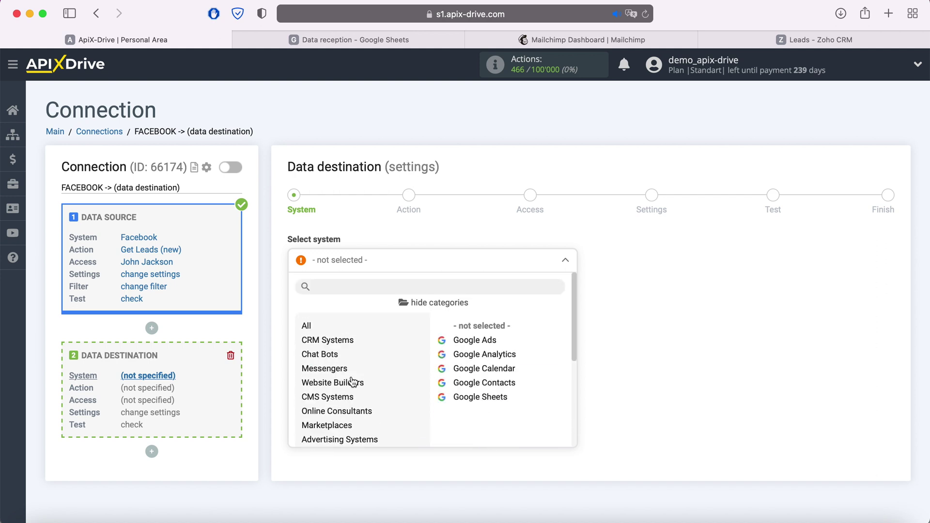
{"action": "left_click", "coordinate": [477, 398]}
{"action": "left_click", "coordinate": [365, 299]}
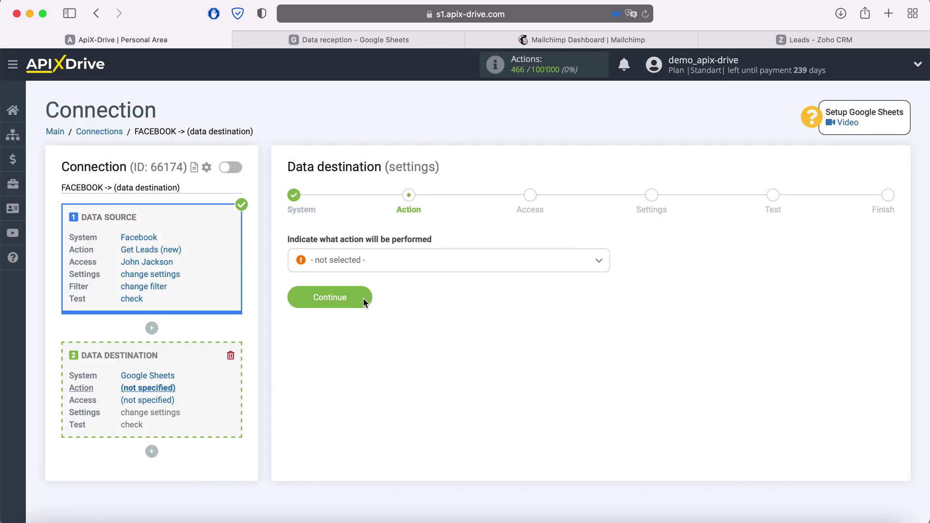
{"action": "left_click", "coordinate": [382, 269]}
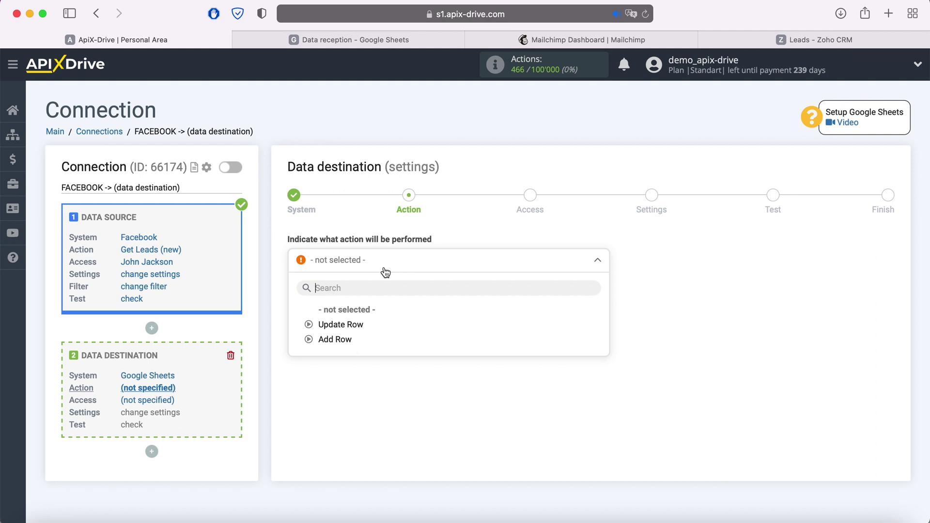
{"action": "left_click", "coordinate": [352, 339]}
{"action": "left_click", "coordinate": [359, 302]}
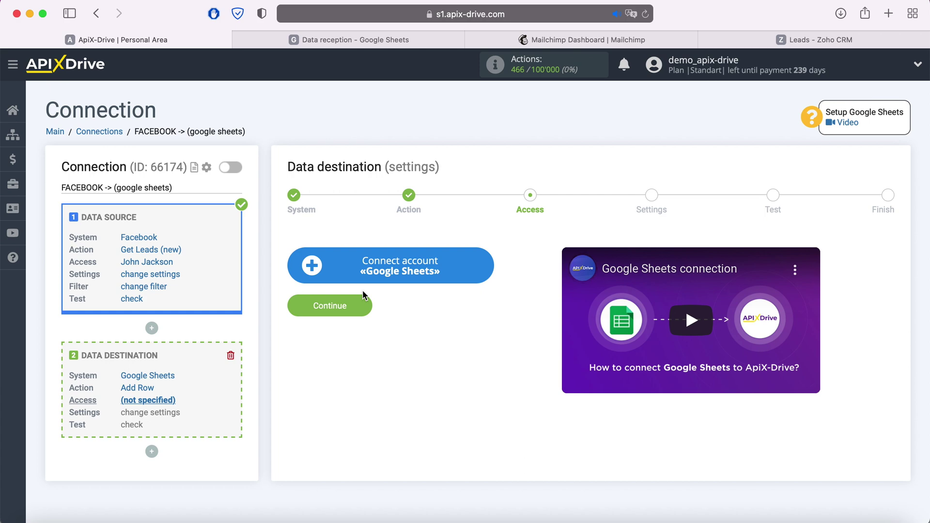
- Start connecting a Google Sheets account and sign in to Google with the saved e-mail and account password
{"action": "left_click", "coordinate": [482, 265]}
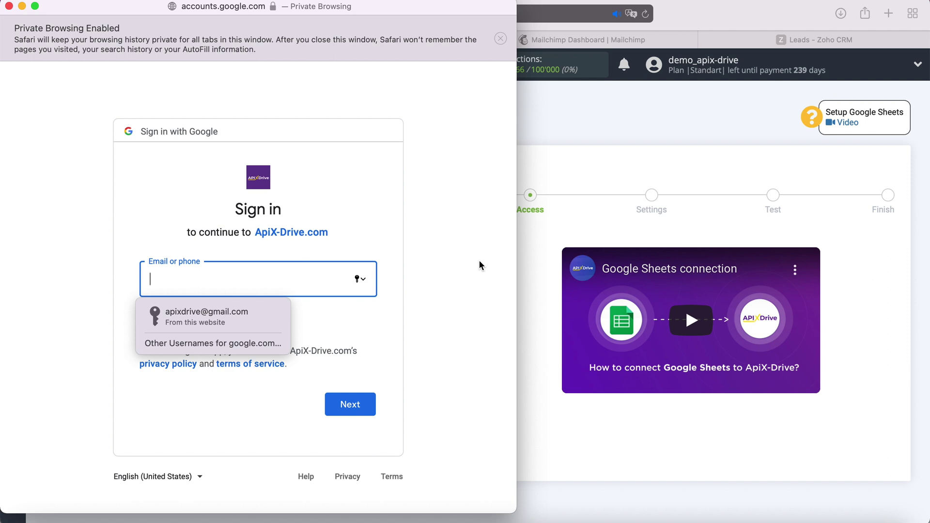
{"action": "left_click", "coordinate": [257, 314]}
{"action": "left_click", "coordinate": [361, 406]}
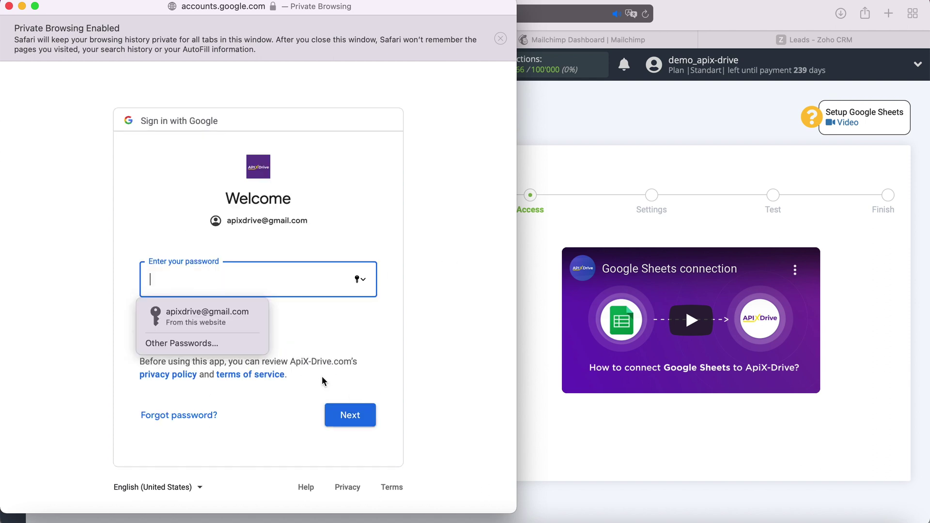
{"action": "left_click", "coordinate": [258, 318]}
{"action": "left_click", "coordinate": [367, 415]}
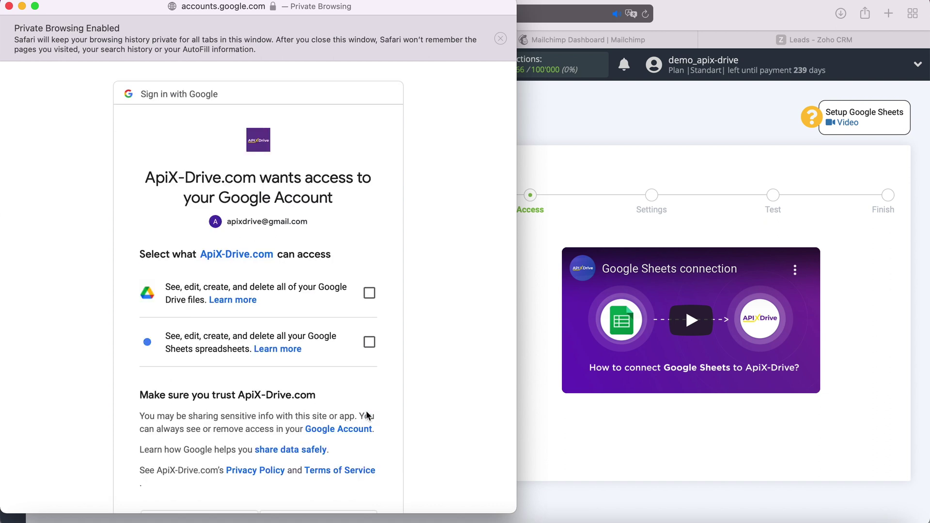
- Grant ApiX-Drive.com access to all Google Drive files and all Google Sheets spreadsheets, and finish linking the account
{"action": "left_click", "coordinate": [370, 294]}
{"action": "left_click", "coordinate": [370, 343]}
{"action": "scroll", "coordinate": [406, 342], "scroll_direction": "down", "scroll_amount": 3}
{"action": "left_click", "coordinate": [363, 434]}
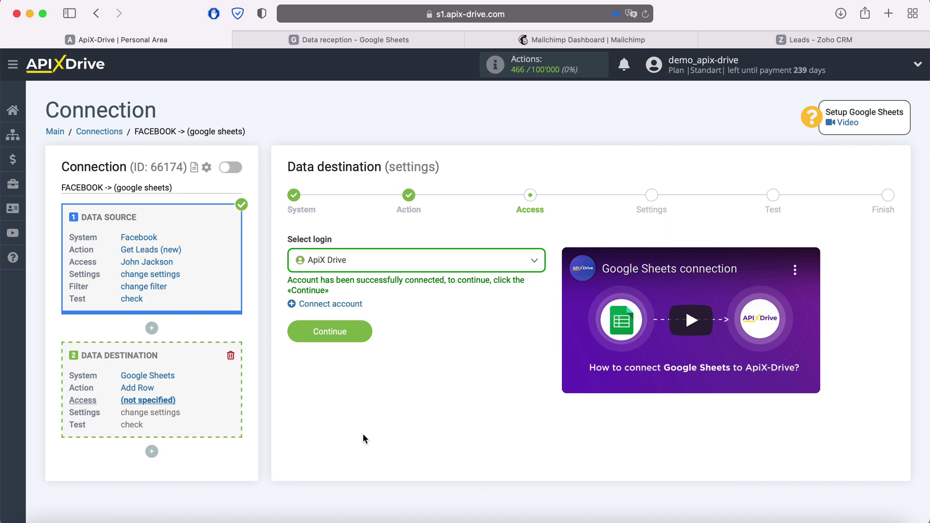
- Select the connected ApiX Drive account as the Google Sheets login and continue to the destination settings
{"action": "left_click", "coordinate": [436, 262]}
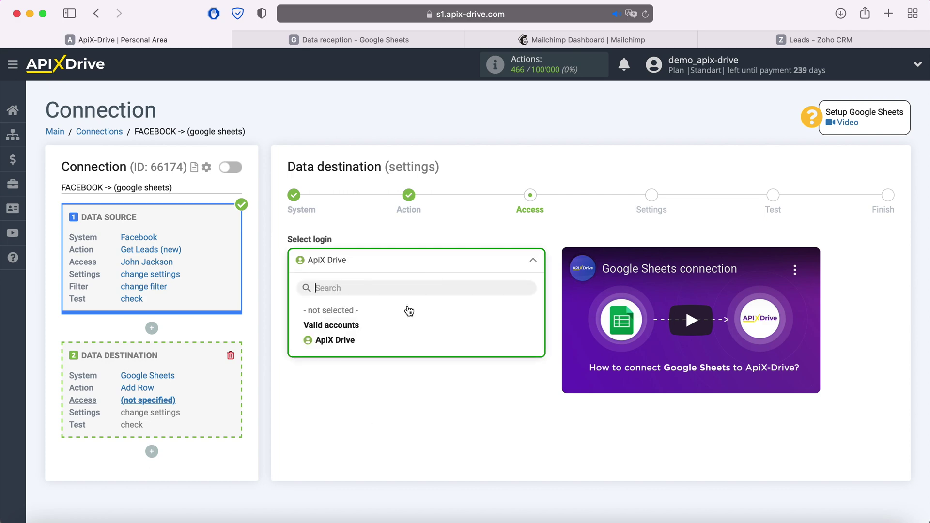
{"action": "left_click", "coordinate": [345, 340]}
{"action": "left_click", "coordinate": [358, 332]}
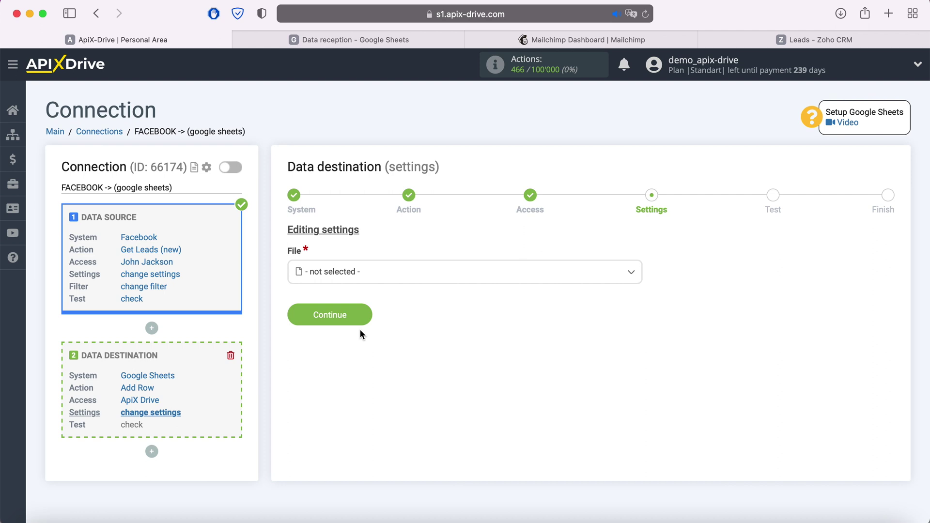
- Set both the destination file and sheet to Data reception, and check the spreadsheet's column headings in Google Sheets
{"action": "left_click", "coordinate": [371, 272]}
{"action": "left_click", "coordinate": [347, 335]}
{"action": "left_click", "coordinate": [349, 328]}
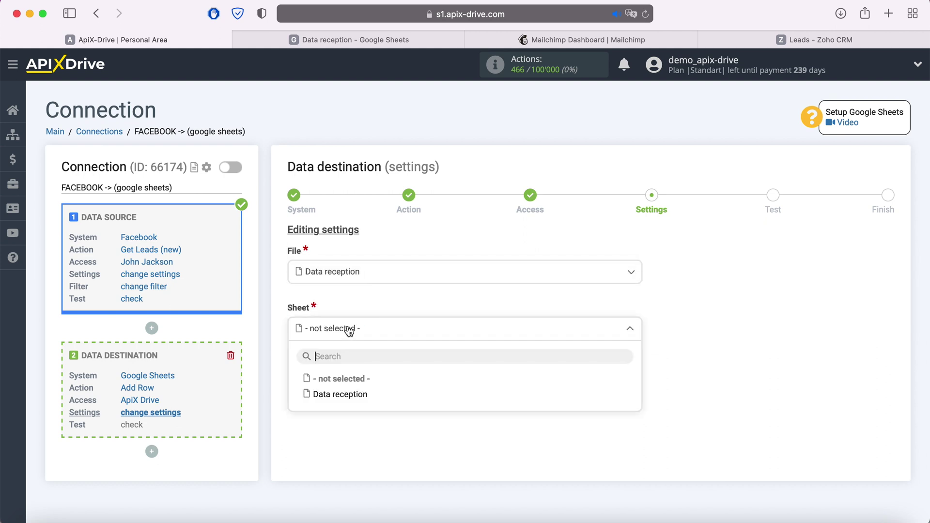
{"action": "left_click", "coordinate": [353, 395]}
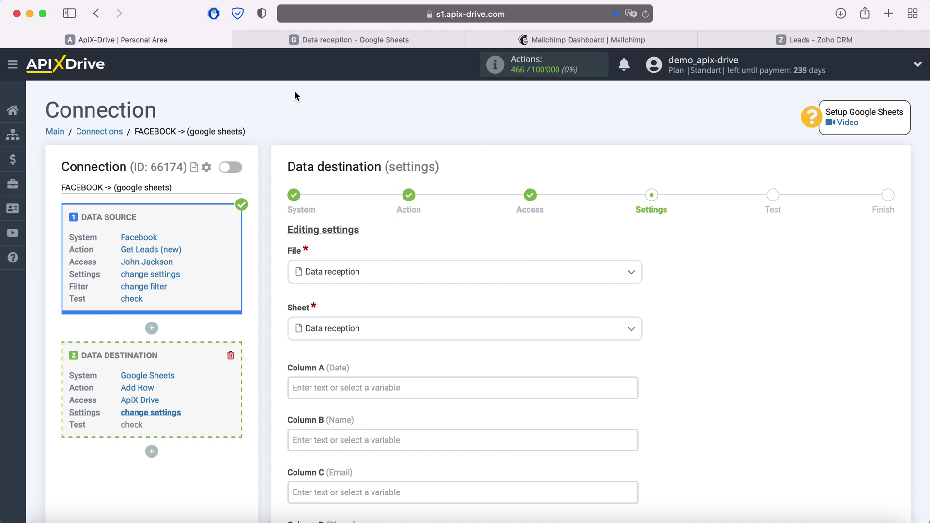
{"action": "left_click", "coordinate": [314, 41]}
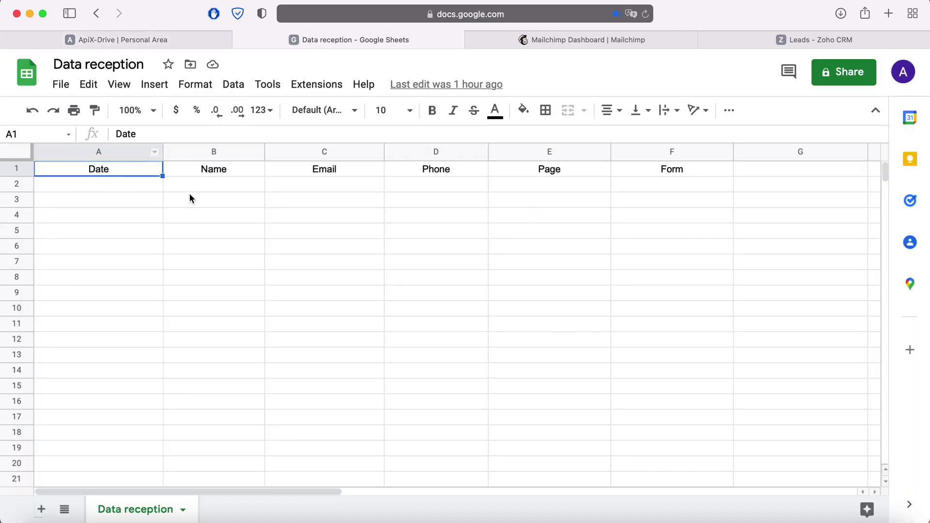
{"action": "left_click", "coordinate": [116, 40]}
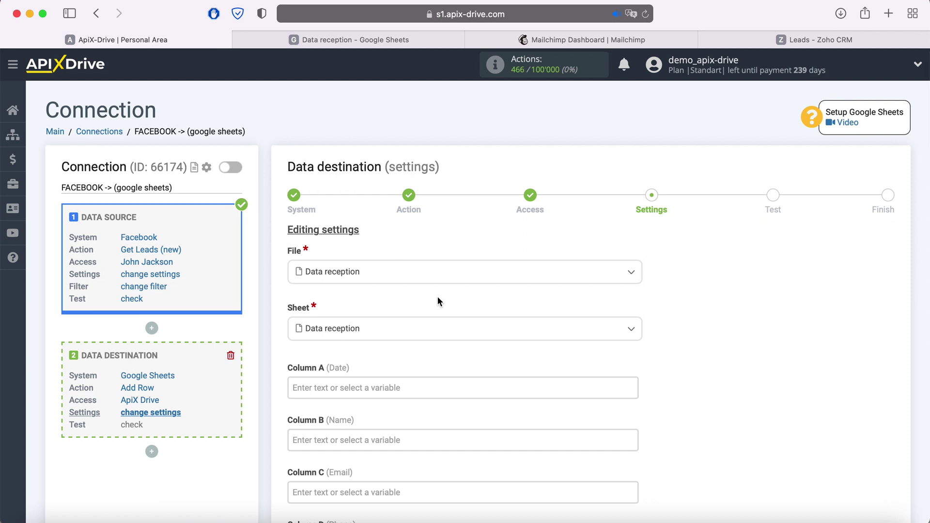
- Map Column A (Date) to the Facebook Creation date variable and Column B (Name) to Custom Field: full_name
{"action": "left_click", "coordinate": [348, 388]}
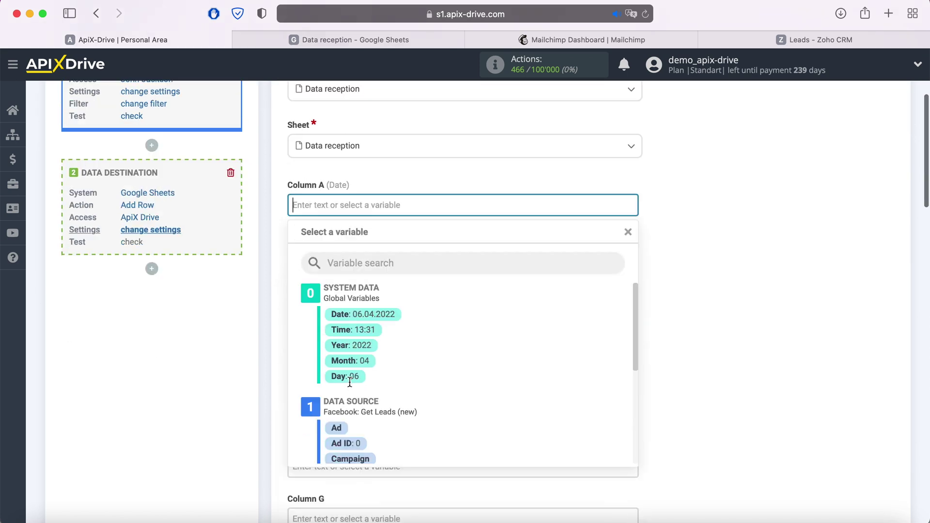
{"action": "scroll", "coordinate": [512, 324], "scroll_direction": "down", "scroll_amount": 3}
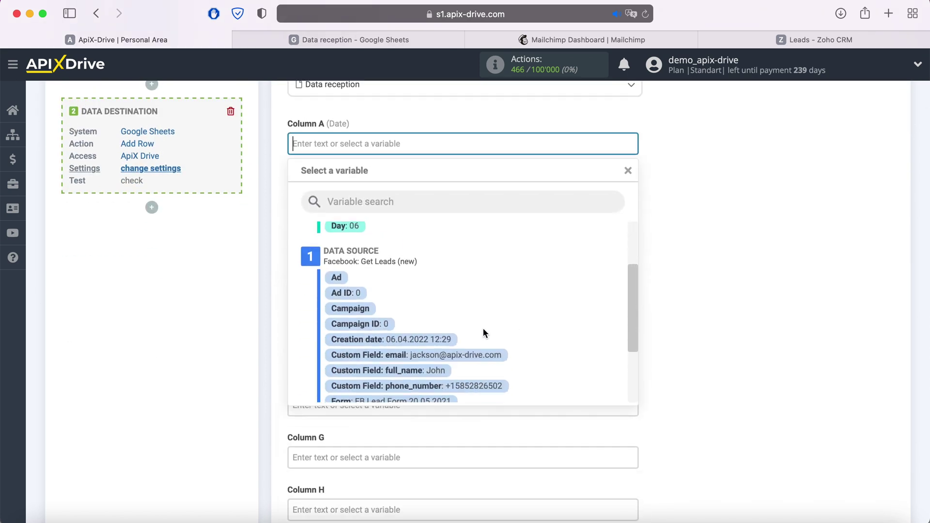
{"action": "left_click", "coordinate": [441, 341]}
{"action": "left_click", "coordinate": [385, 194]}
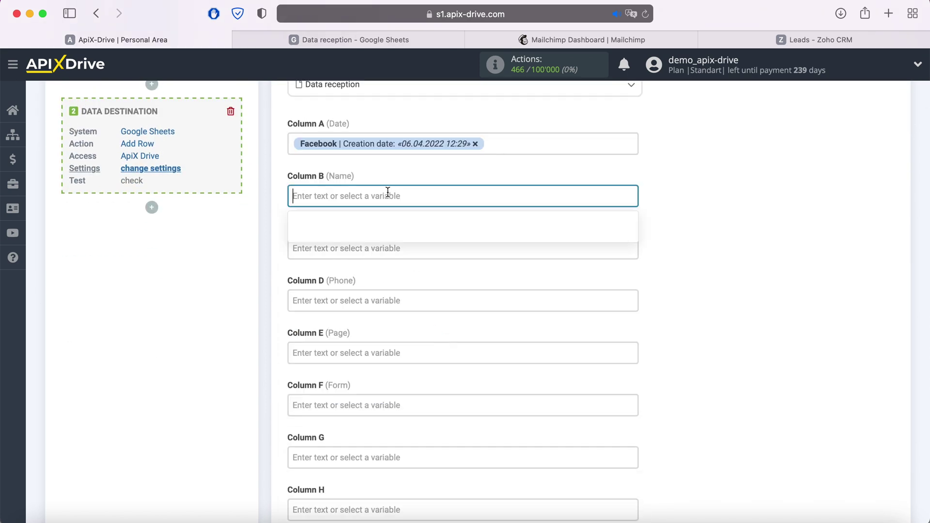
{"action": "scroll", "coordinate": [504, 274], "scroll_direction": "down", "scroll_amount": 2}
{"action": "scroll", "coordinate": [516, 275], "scroll_direction": "down", "scroll_amount": 1}
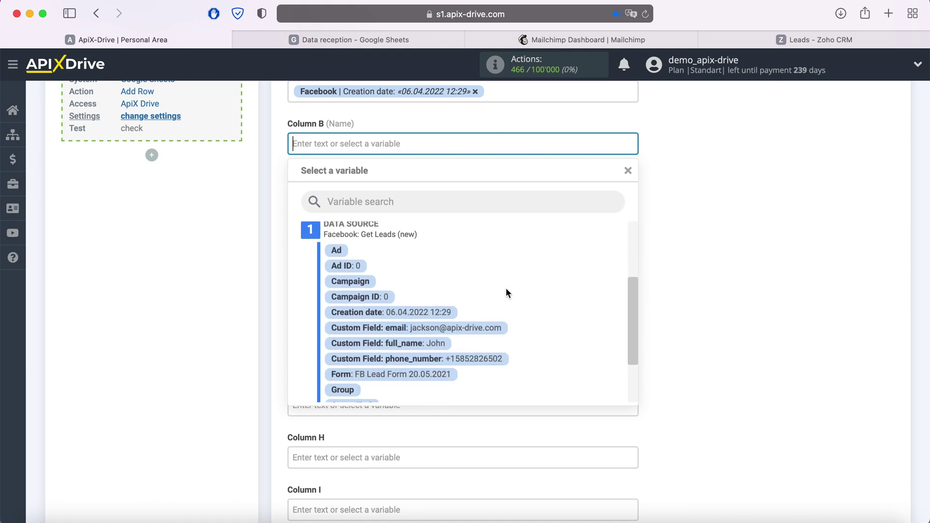
{"action": "left_click", "coordinate": [436, 347]}
- Map Column C (Email) to the Facebook variable Custom Field: email and Column D (Phone) to Custom Field: phone_number
{"action": "left_click", "coordinate": [367, 199]}
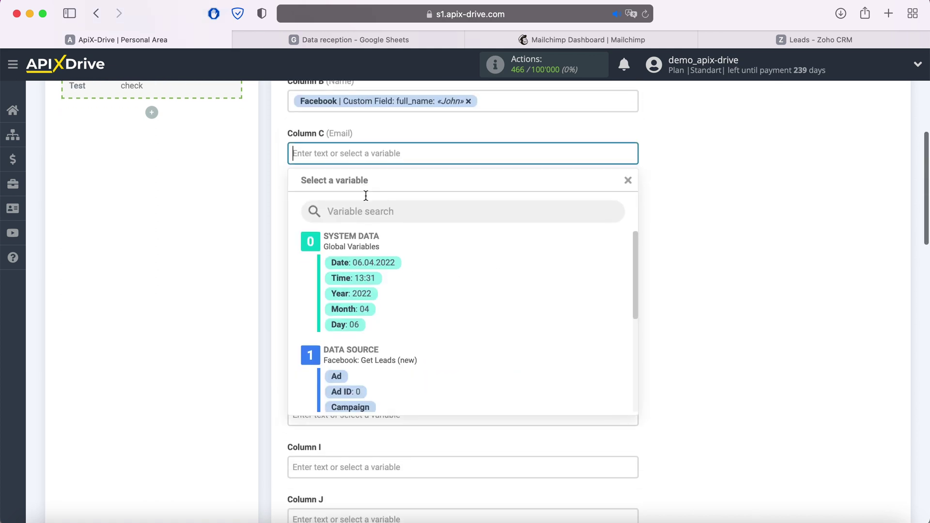
{"action": "scroll", "coordinate": [521, 245], "scroll_direction": "down", "scroll_amount": 3}
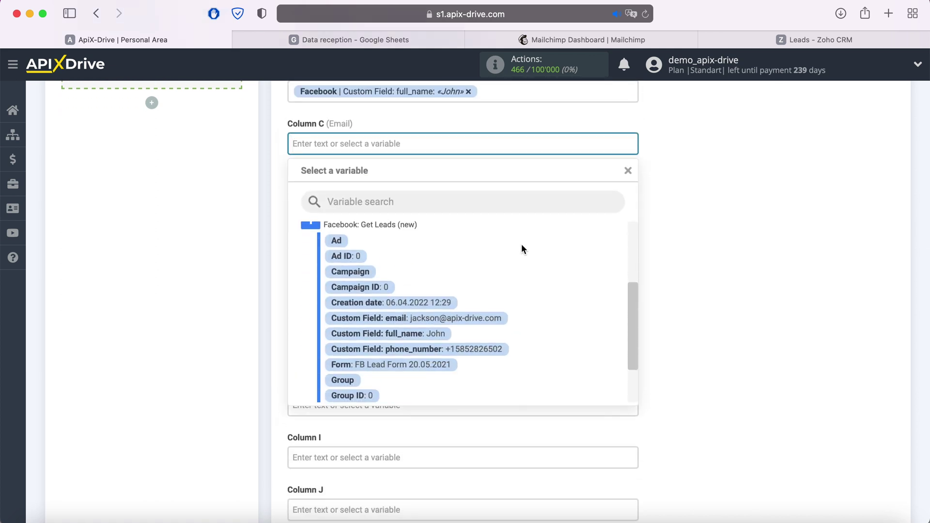
{"action": "left_click", "coordinate": [471, 319]}
{"action": "left_click", "coordinate": [374, 200]}
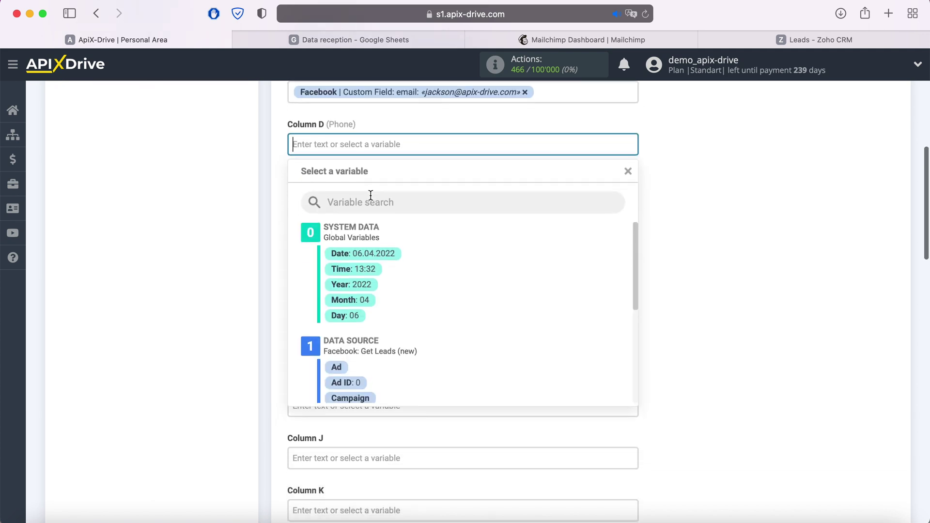
{"action": "scroll", "coordinate": [479, 295], "scroll_direction": "down", "scroll_amount": 3}
{"action": "left_click", "coordinate": [476, 343]}
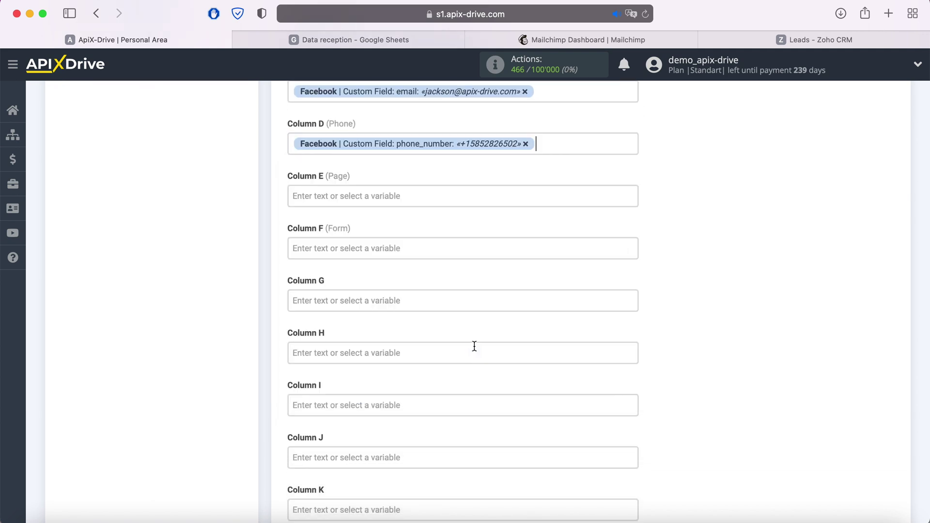
- Map Column E (Page) to the Facebook Page variable and Column F (Form) to the Facebook Form variable
{"action": "left_click", "coordinate": [386, 194]}
{"action": "scroll", "coordinate": [513, 350], "scroll_direction": "down", "scroll_amount": 5}
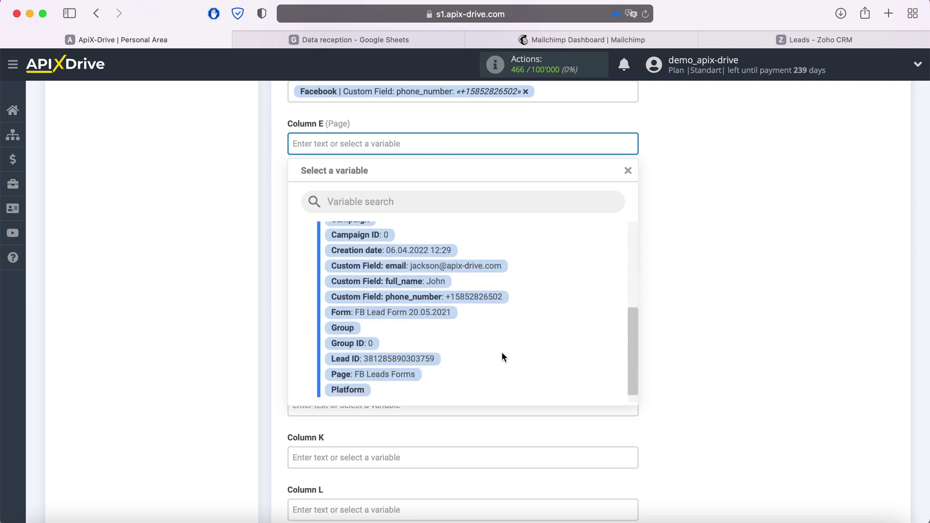
{"action": "left_click", "coordinate": [397, 374]}
{"action": "left_click", "coordinate": [370, 193]}
{"action": "scroll", "coordinate": [522, 283], "scroll_direction": "down", "scroll_amount": 3}
{"action": "left_click", "coordinate": [445, 367]}
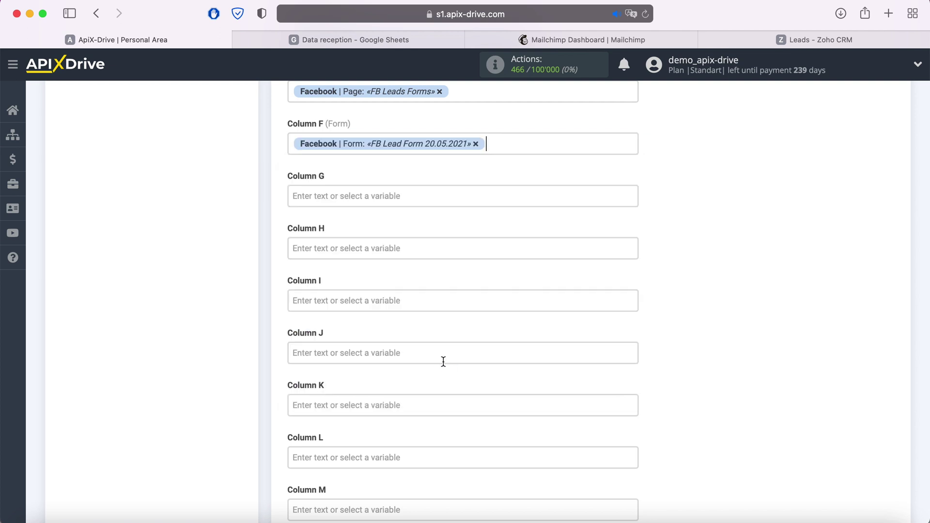
- Fill Column G with the text New Lead from Facebook and submit the Google Sheets destination settings
{"action": "left_click", "coordinate": [365, 196]}
{"action": "type", "text": "New"}
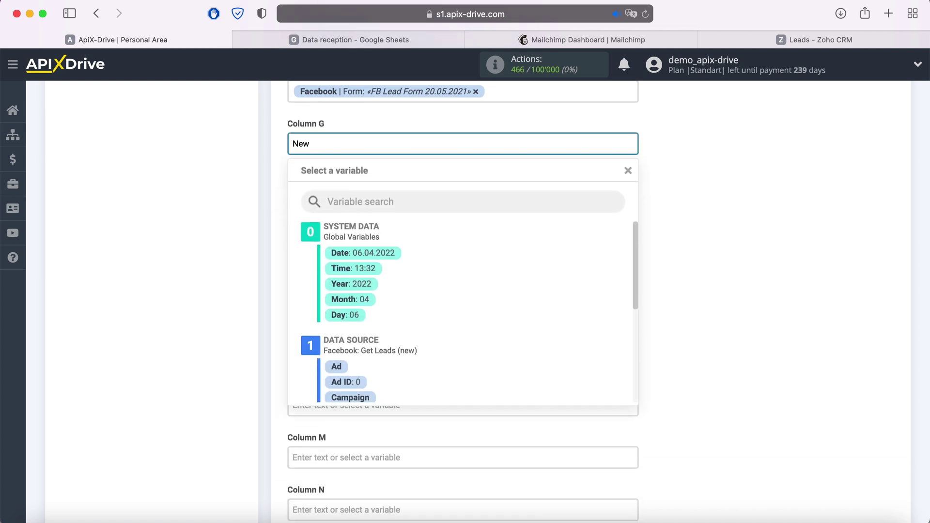
{"action": "type", "text": " Lead from Facebook"}
{"action": "left_click", "coordinate": [703, 217]}
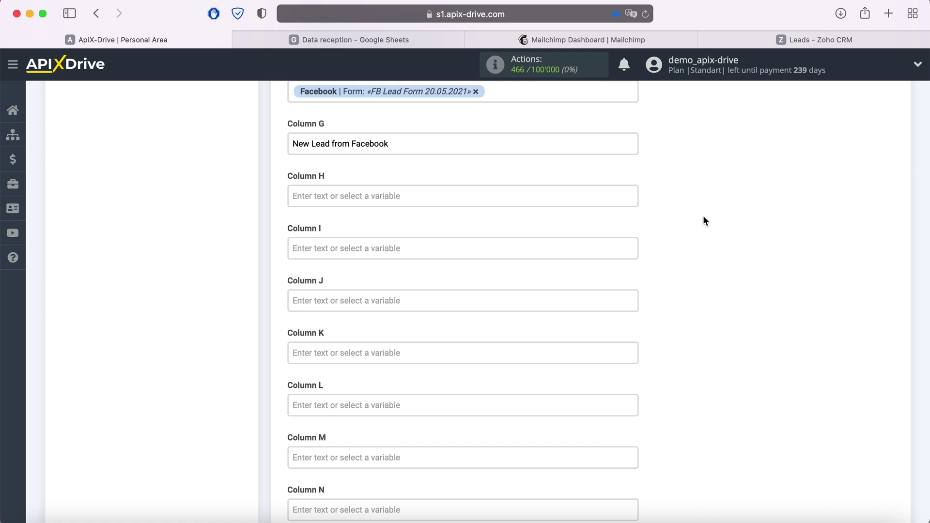
{"action": "scroll", "coordinate": [704, 217], "scroll_direction": "down", "scroll_amount": 10}
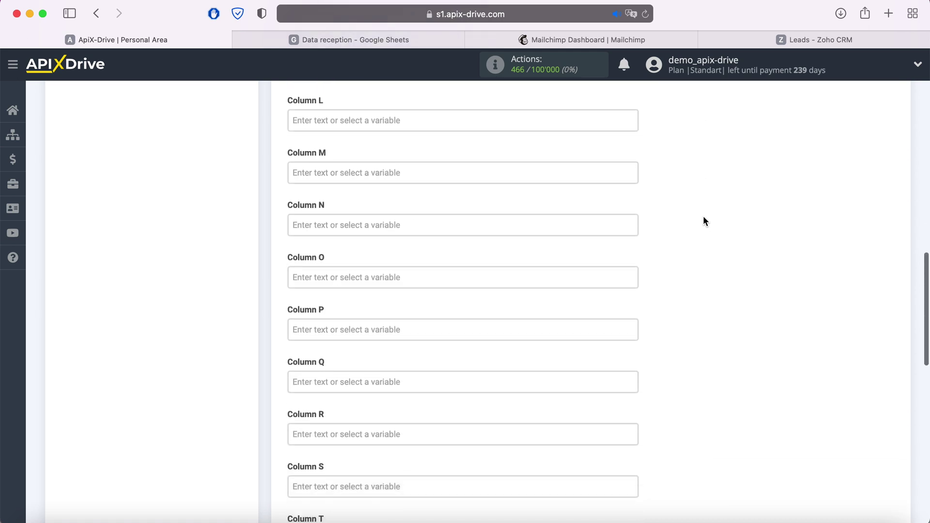
{"action": "scroll", "coordinate": [703, 217], "scroll_direction": "down", "scroll_amount": 7}
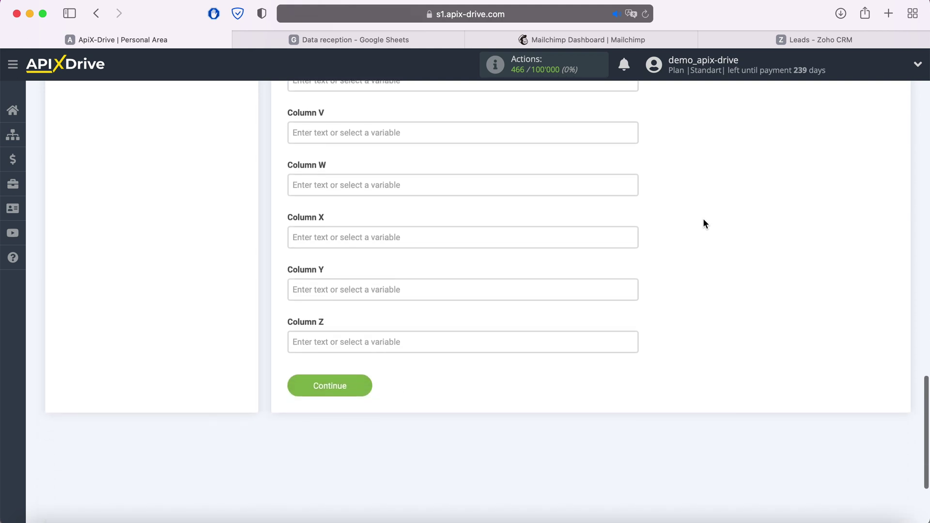
{"action": "left_click", "coordinate": [359, 386]}
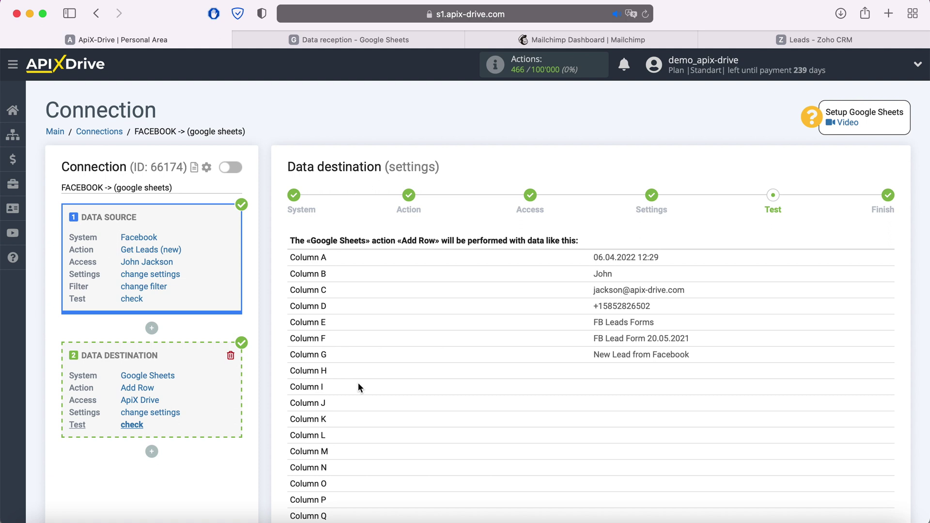
- Send the test data to Google Sheets and check the added row in the Data reception spreadsheet
{"action": "scroll", "coordinate": [358, 387], "scroll_direction": "down", "scroll_amount": 10}
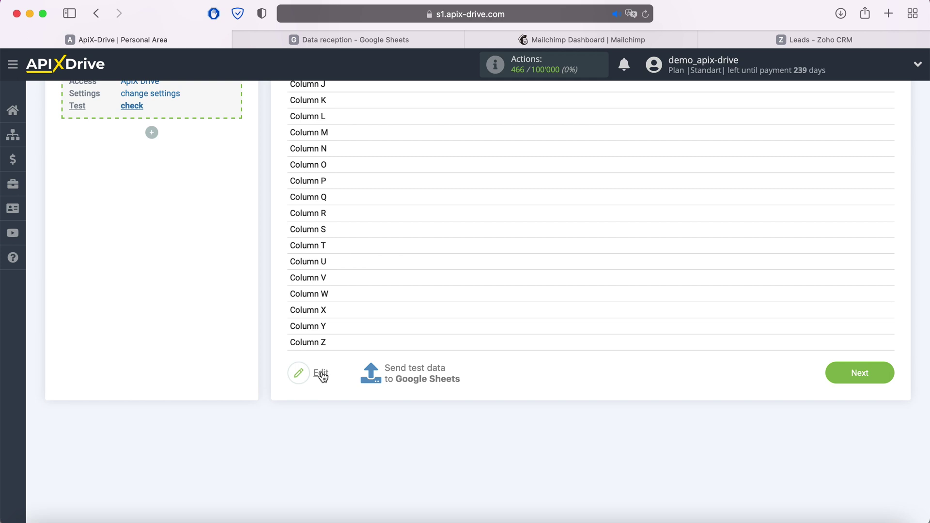
{"action": "left_click", "coordinate": [414, 368]}
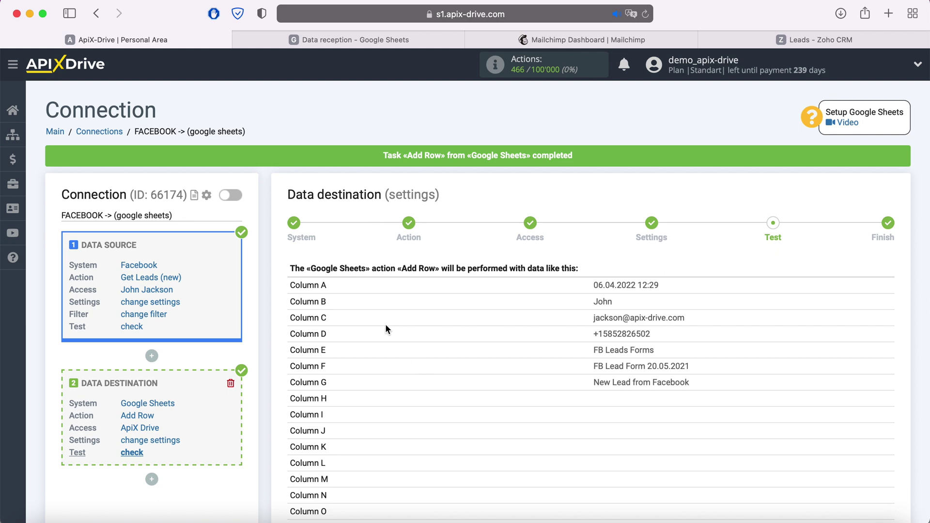
{"action": "left_click", "coordinate": [295, 40]}
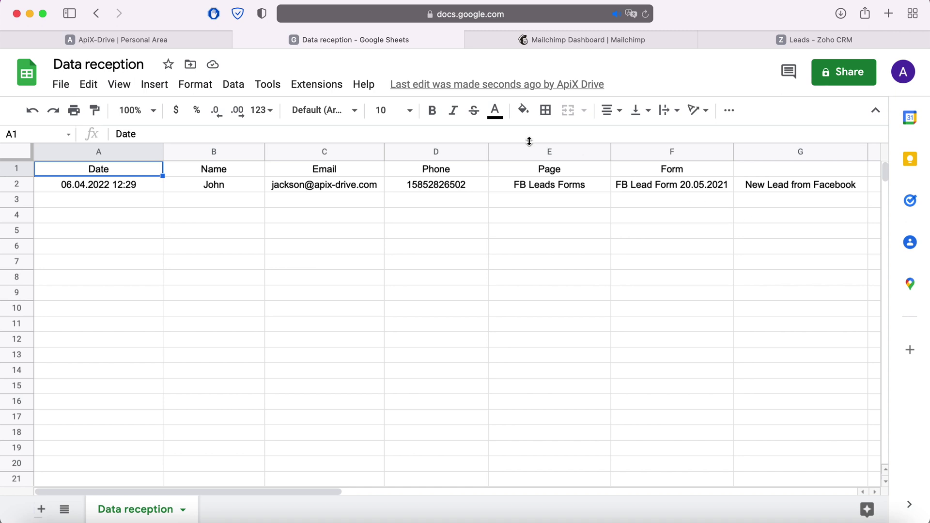
- Return to ApiX-Drive and advance the Google Sheets destination from its Test stage to Finish
{"action": "left_click", "coordinate": [212, 38]}
{"action": "scroll", "coordinate": [786, 366], "scroll_direction": "down", "scroll_amount": 5}
{"action": "scroll", "coordinate": [786, 368], "scroll_direction": "down", "scroll_amount": 3}
{"action": "left_click", "coordinate": [888, 440]}
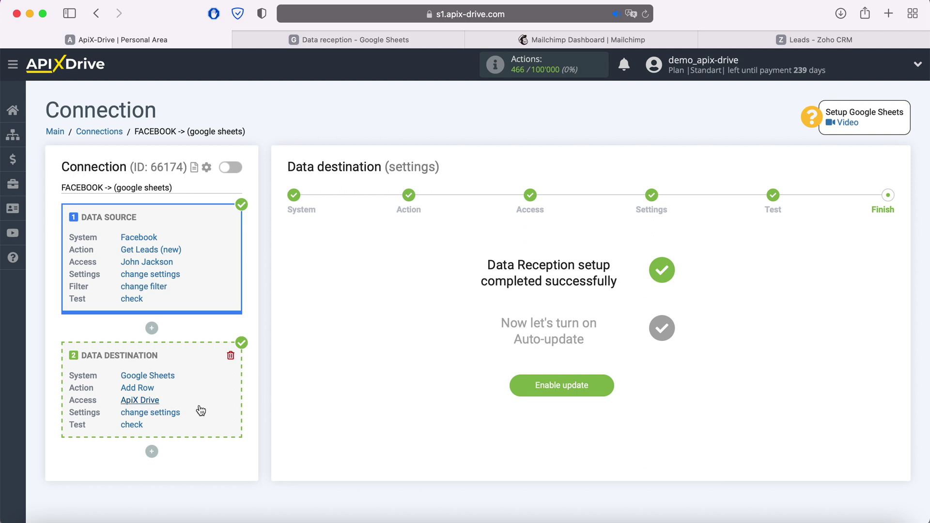
- Add another data receiver to the connection after Google Sheets and select Mailchimp as its system
{"action": "left_click", "coordinate": [152, 451]}
{"action": "left_click", "coordinate": [155, 478]}
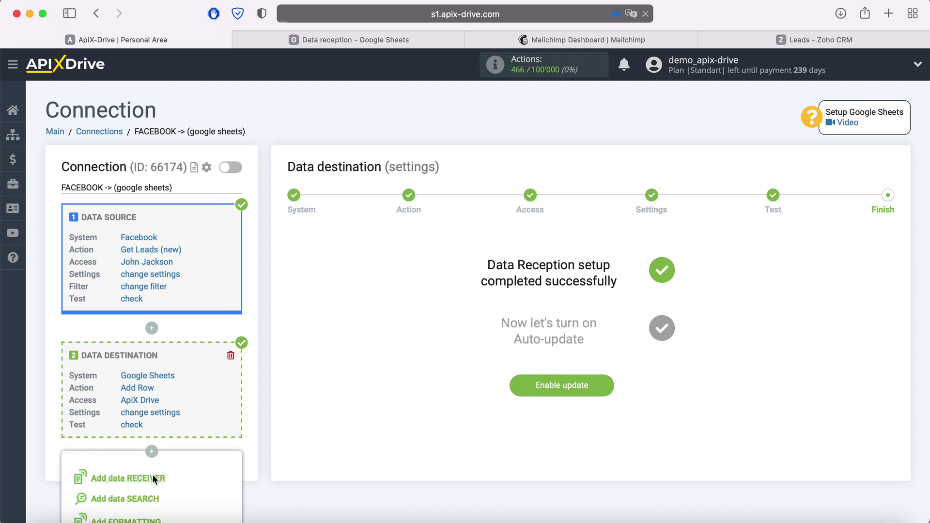
{"action": "scroll", "coordinate": [310, 379], "scroll_direction": "down", "scroll_amount": 2}
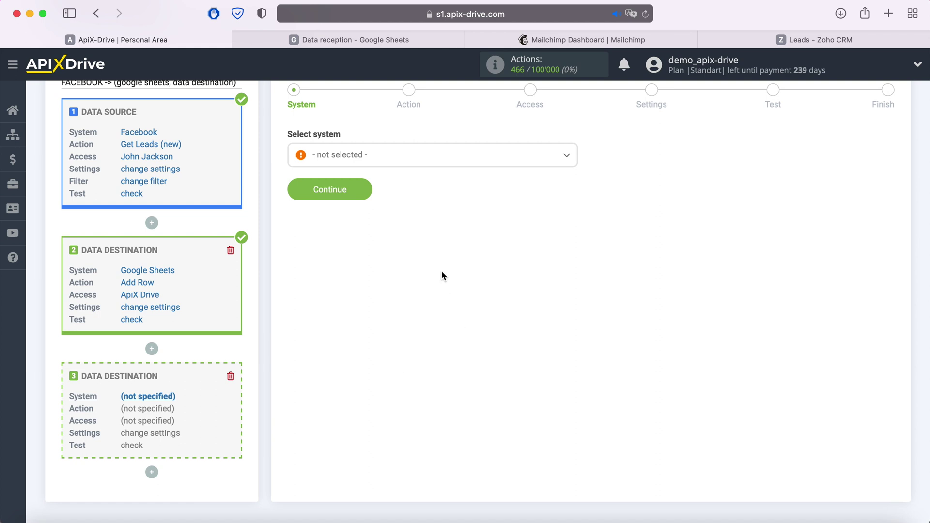
{"action": "left_click", "coordinate": [414, 156]}
{"action": "scroll", "coordinate": [449, 258], "scroll_direction": "down", "scroll_amount": 5}
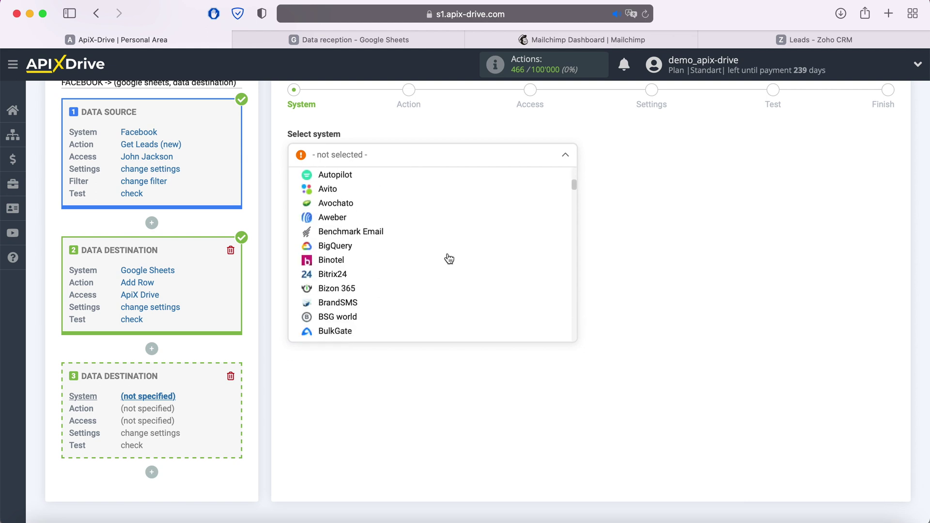
{"action": "scroll", "coordinate": [449, 259], "scroll_direction": "down", "scroll_amount": 10}
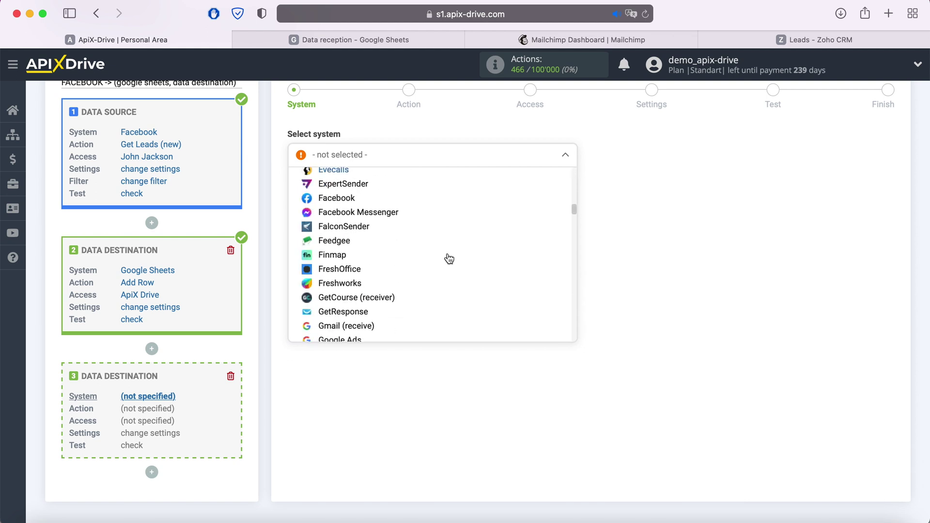
{"action": "scroll", "coordinate": [449, 261], "scroll_direction": "down", "scroll_amount": 10}
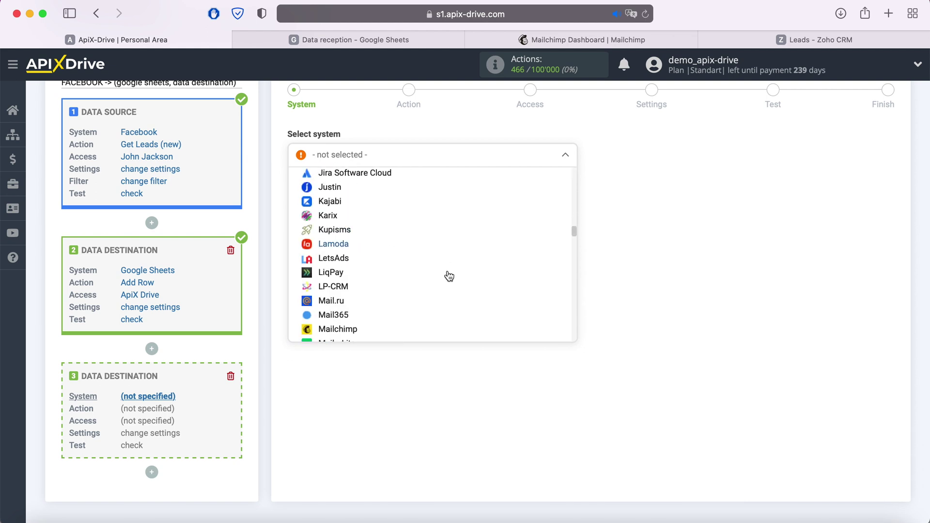
{"action": "left_click", "coordinate": [347, 257]}
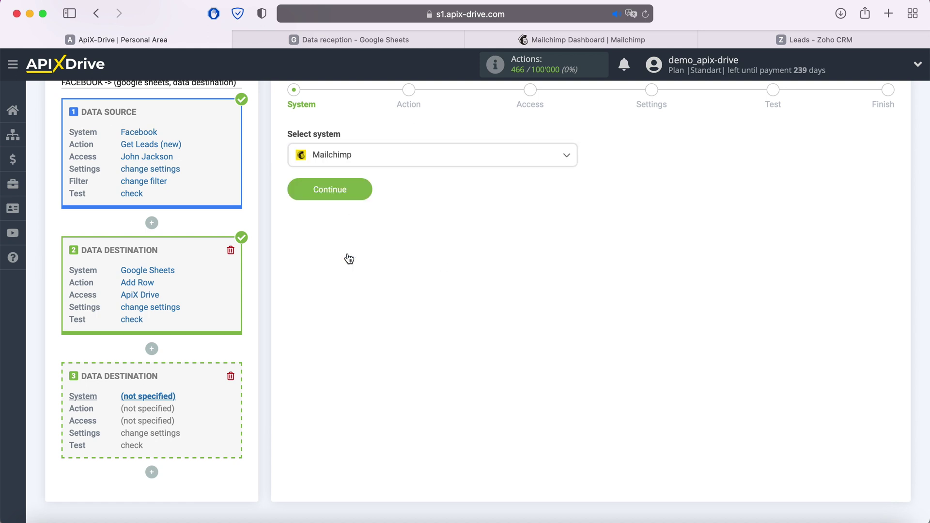
{"action": "left_click", "coordinate": [365, 193]}
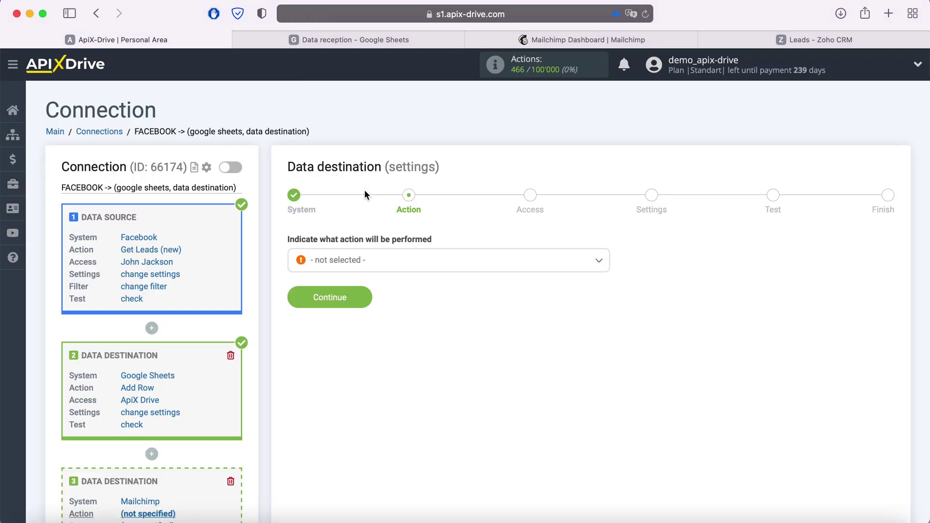
- Set the Mailchimp destination's action to Add Contacts and continue to the access stage
{"action": "left_click", "coordinate": [398, 260]}
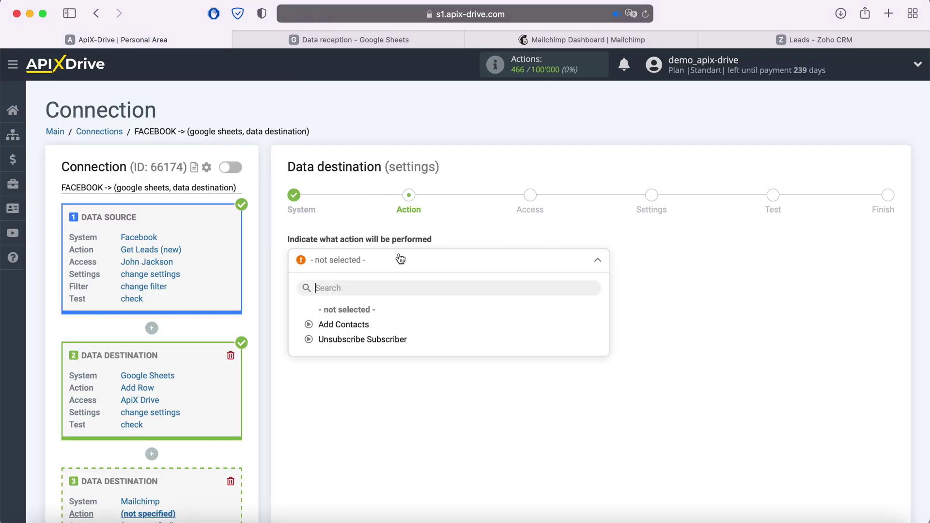
{"action": "left_click", "coordinate": [361, 326]}
{"action": "left_click", "coordinate": [365, 300]}
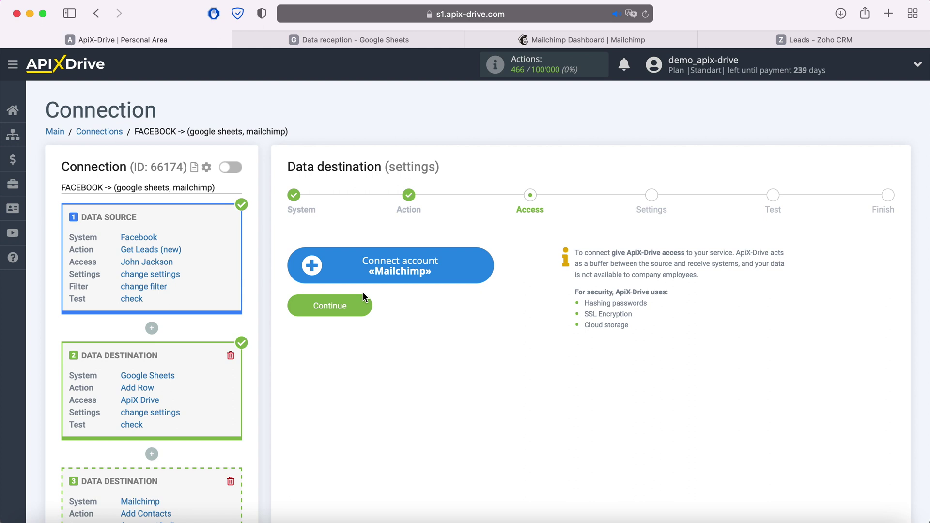
- Start connecting a Mailchimp account, switch to Mailchimp and open the profile's list of API keys
{"action": "left_click", "coordinate": [483, 264]}
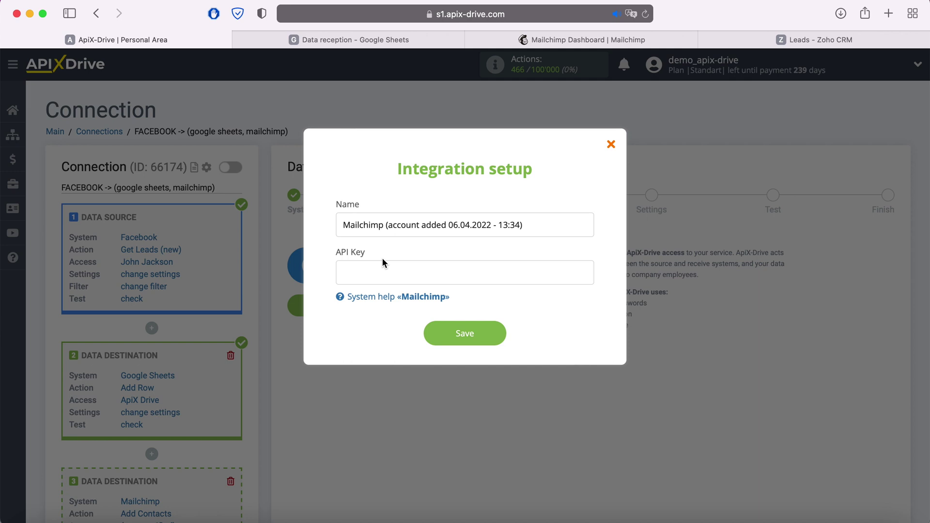
{"action": "left_click", "coordinate": [526, 41]}
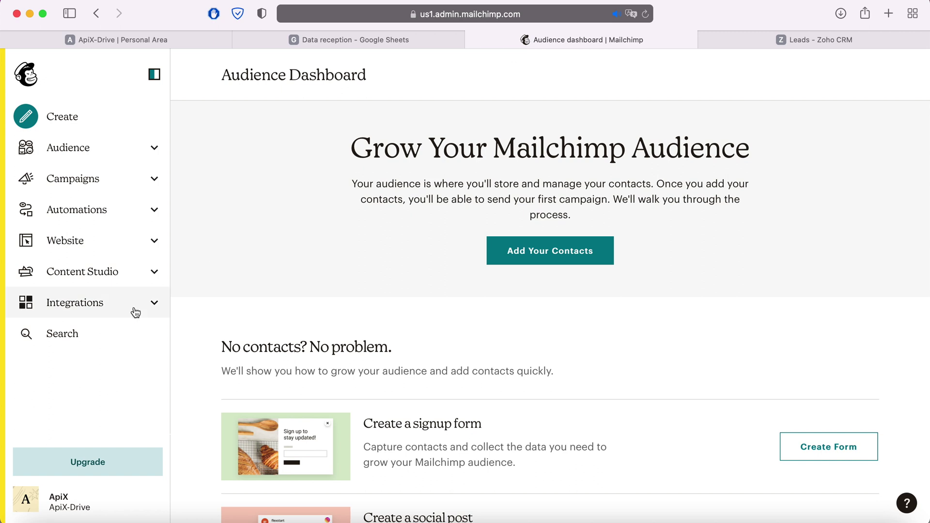
{"action": "left_click", "coordinate": [25, 496]}
{"action": "left_click", "coordinate": [79, 358]}
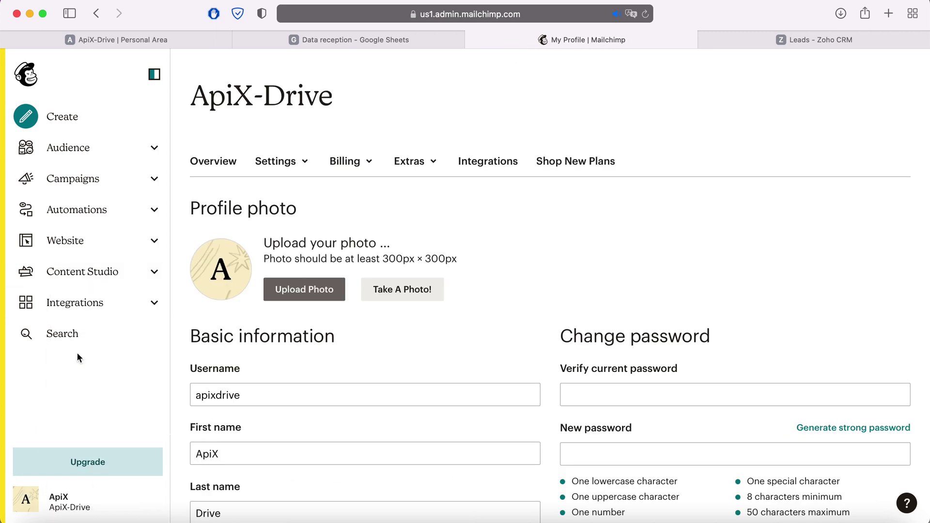
{"action": "left_click", "coordinate": [419, 163]}
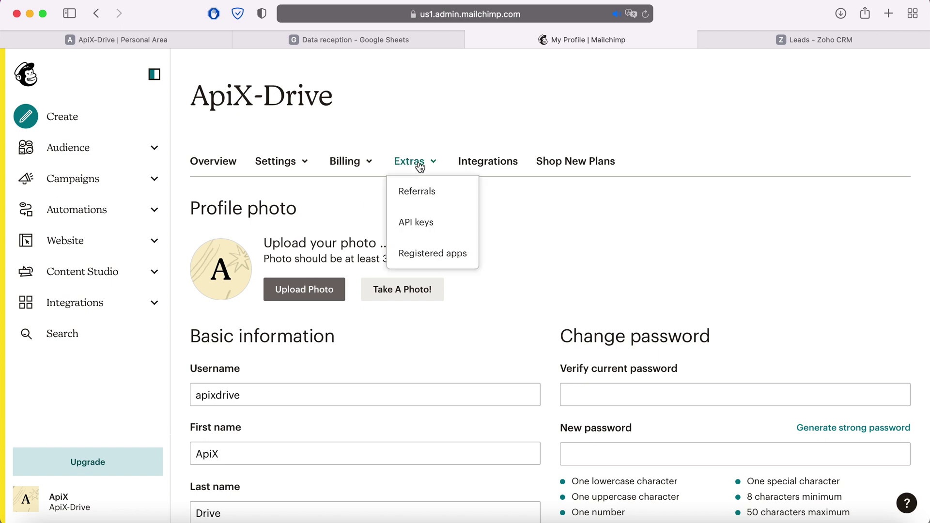
{"action": "left_click", "coordinate": [418, 223]}
{"action": "scroll", "coordinate": [420, 220], "scroll_direction": "down", "scroll_amount": 5}
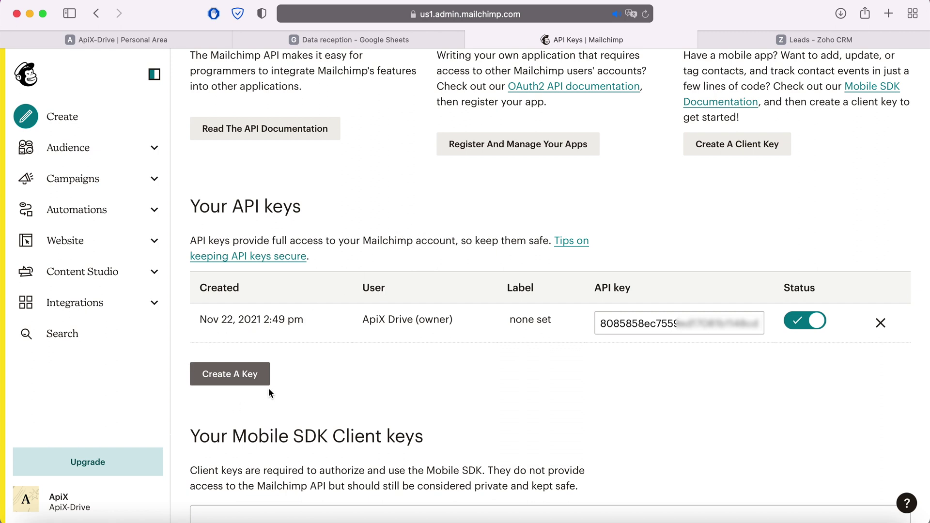
- Copy the existing Mailchimp API key, paste it into the API Key field of the ApiX-Drive integration setup, and save the account
{"action": "left_click", "coordinate": [600, 323]}
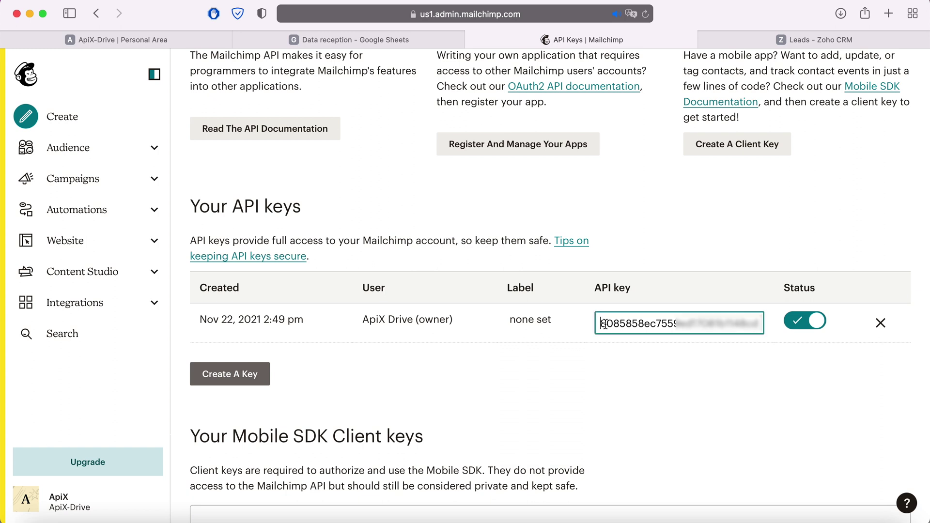
{"action": "key", "text": "super+a"}
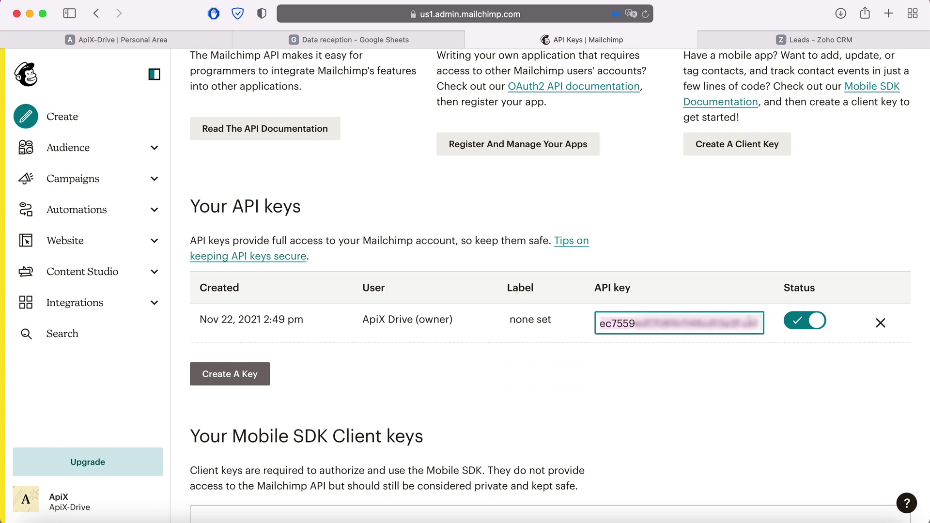
{"action": "right_click", "coordinate": [750, 318]}
{"action": "left_click", "coordinate": [648, 347]}
{"action": "left_click", "coordinate": [116, 40]}
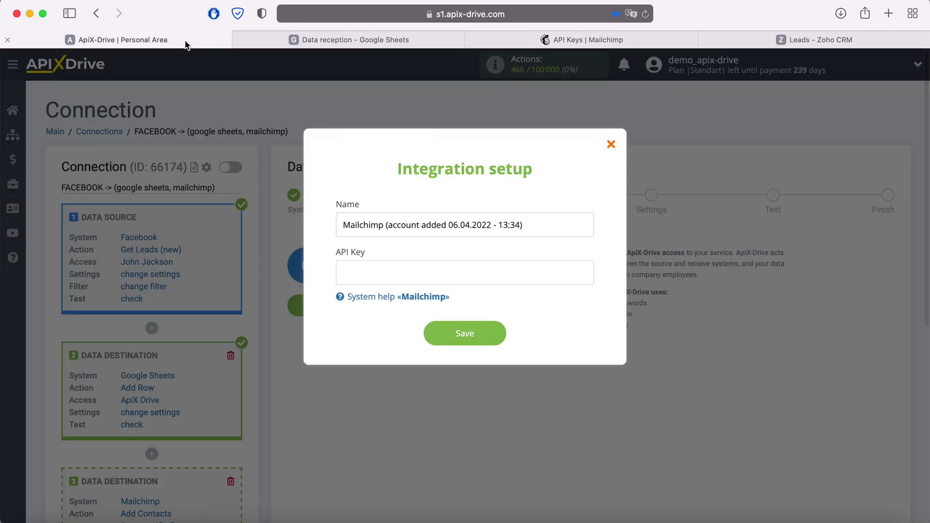
{"action": "right_click", "coordinate": [380, 272]}
{"action": "left_click", "coordinate": [406, 303]}
{"action": "left_click", "coordinate": [497, 329]}
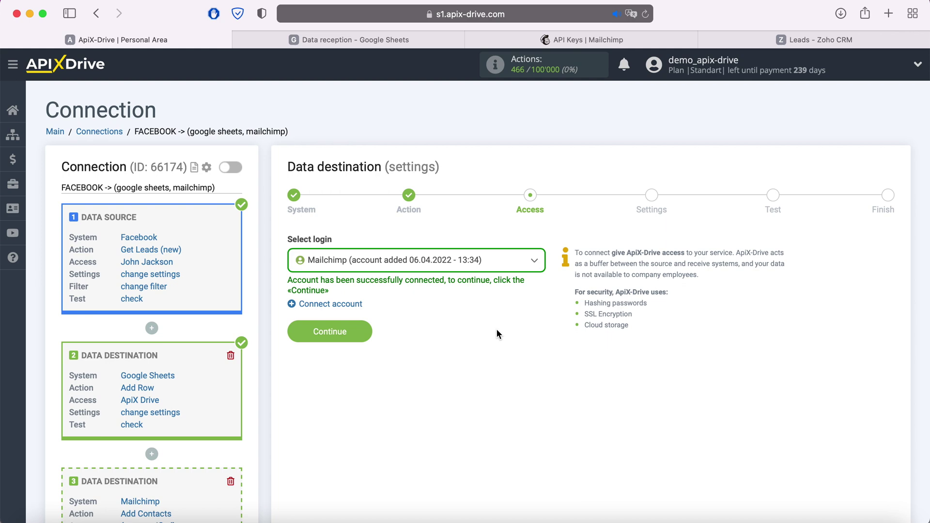
- Select the login Mailchimp (account added 06.04.2022 - 13:34) for the destination and continue to its settings
{"action": "left_click", "coordinate": [494, 264]}
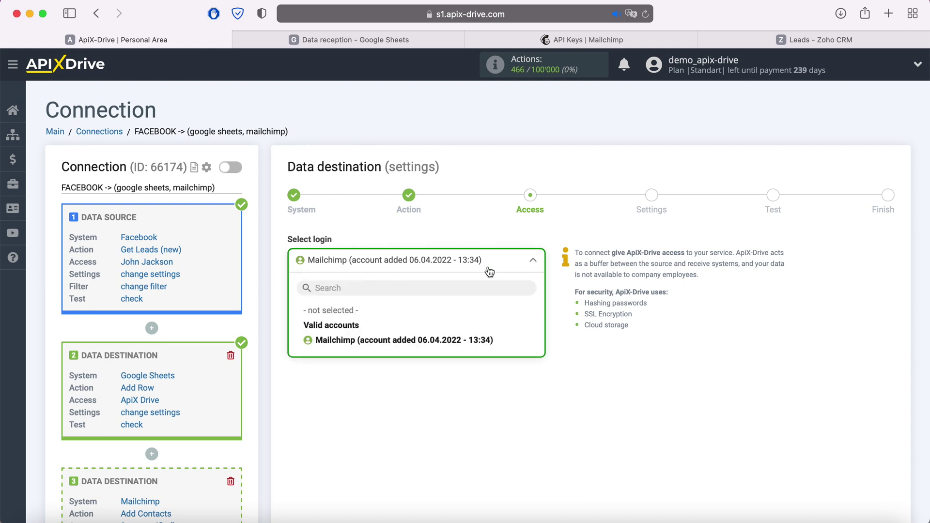
{"action": "left_click", "coordinate": [464, 341]}
{"action": "left_click", "coordinate": [366, 334]}
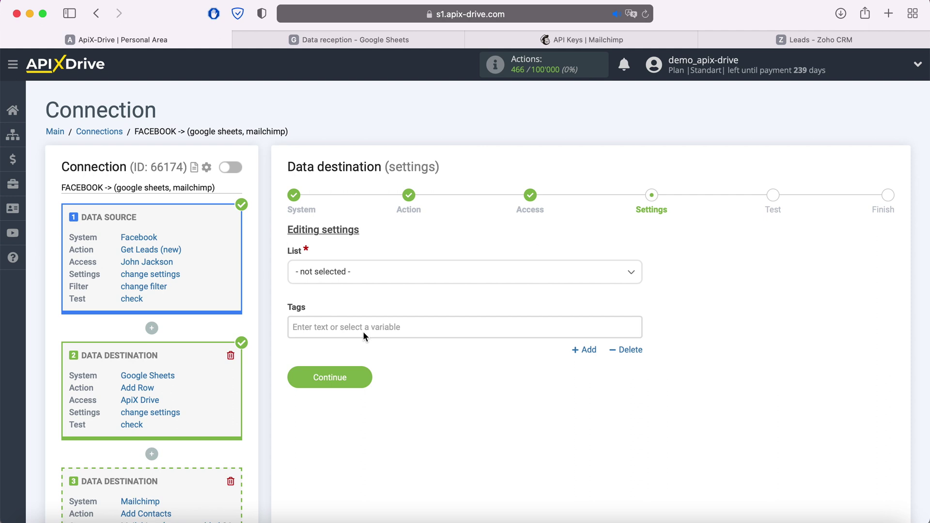
- Set the Mailchimp list to ApiX-Drive and map E-mail to the Facebook variable Custom Field: email
{"action": "left_click", "coordinate": [366, 277]}
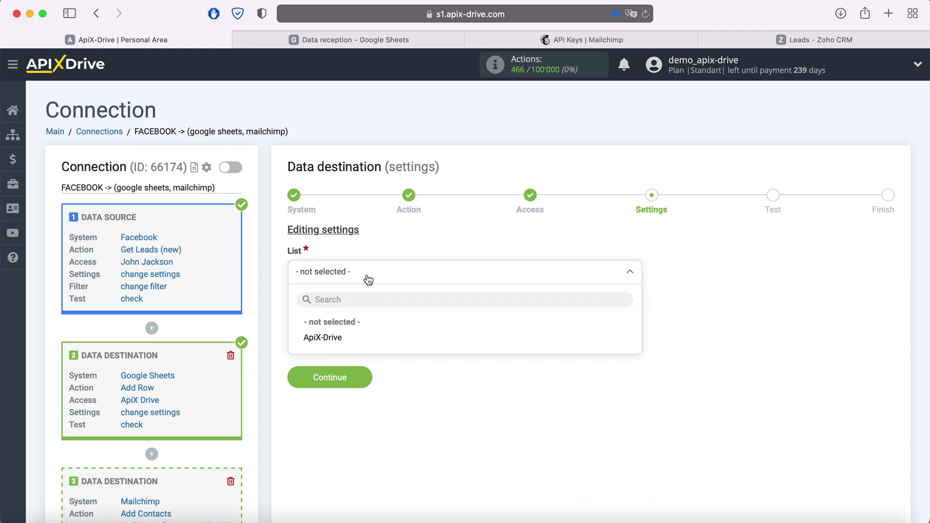
{"action": "left_click", "coordinate": [333, 338]}
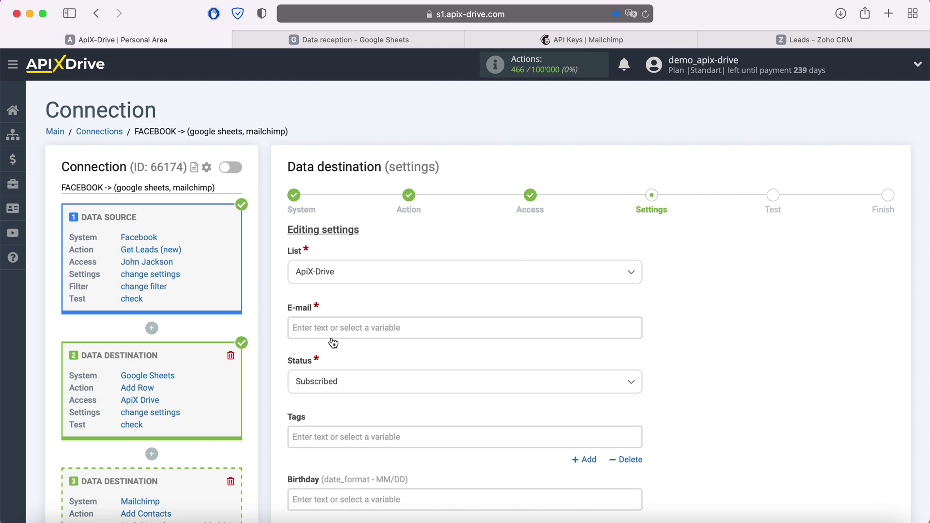
{"action": "left_click", "coordinate": [333, 328]}
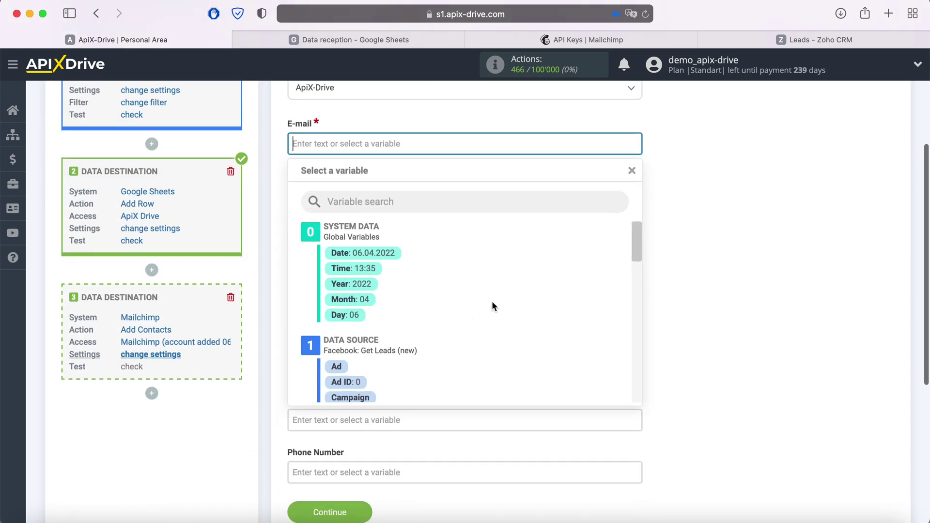
{"action": "scroll", "coordinate": [493, 301], "scroll_direction": "down", "scroll_amount": 2}
{"action": "left_click", "coordinate": [467, 351]}
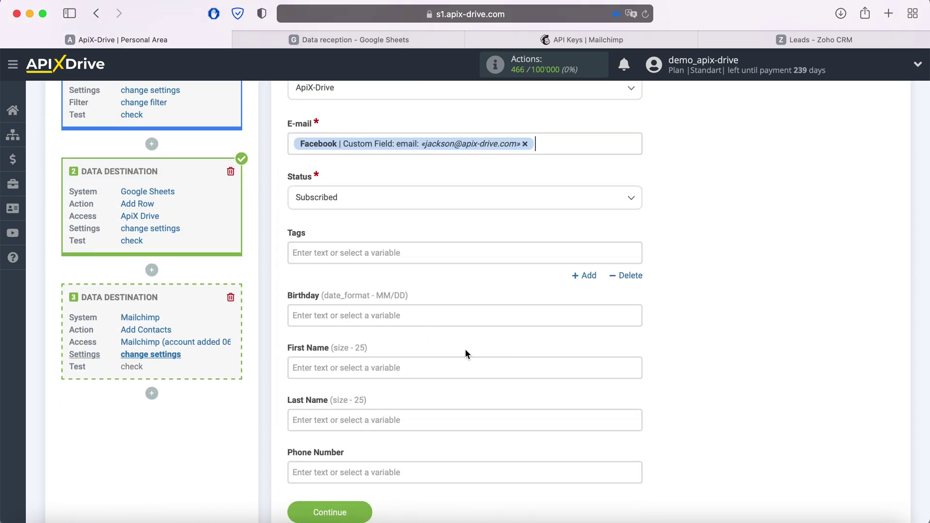
- Map the Mailchimp Tags field to the Facebook Form variable
{"action": "left_click", "coordinate": [374, 253]}
{"action": "scroll", "coordinate": [489, 283], "scroll_direction": "down", "scroll_amount": 3}
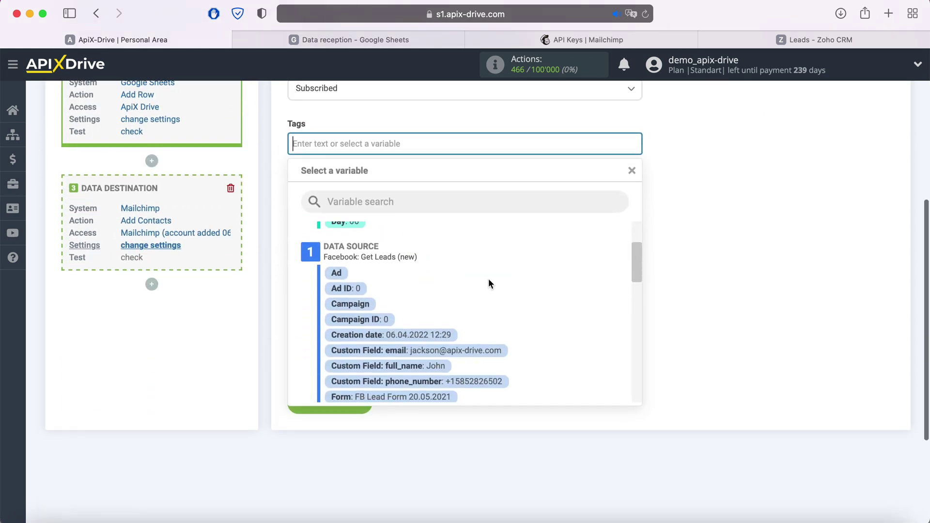
{"action": "left_click", "coordinate": [434, 373]}
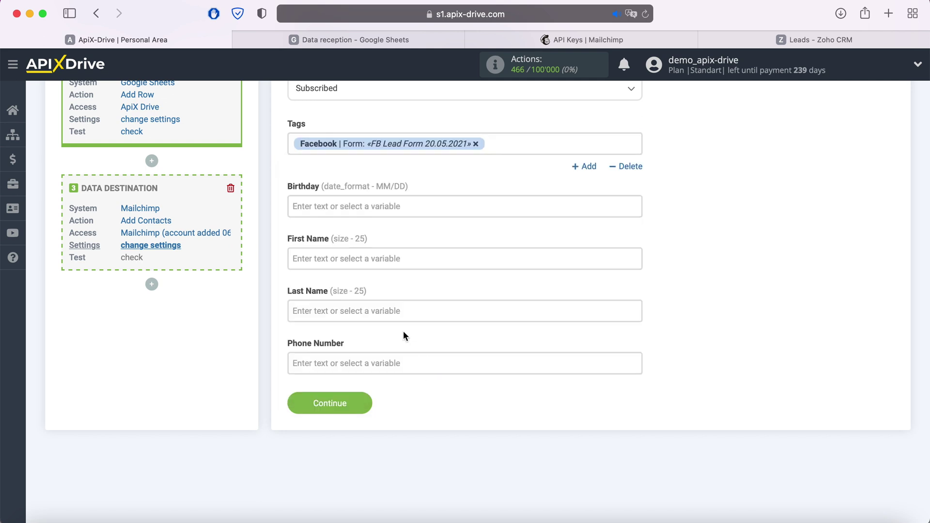
- Map First Name to Facebook Custom Field: full_name and Phone Number to Custom Field: phone_number, and continue to the Mailchimp test
{"action": "left_click", "coordinate": [373, 263]}
{"action": "scroll", "coordinate": [461, 292], "scroll_direction": "down", "scroll_amount": 5}
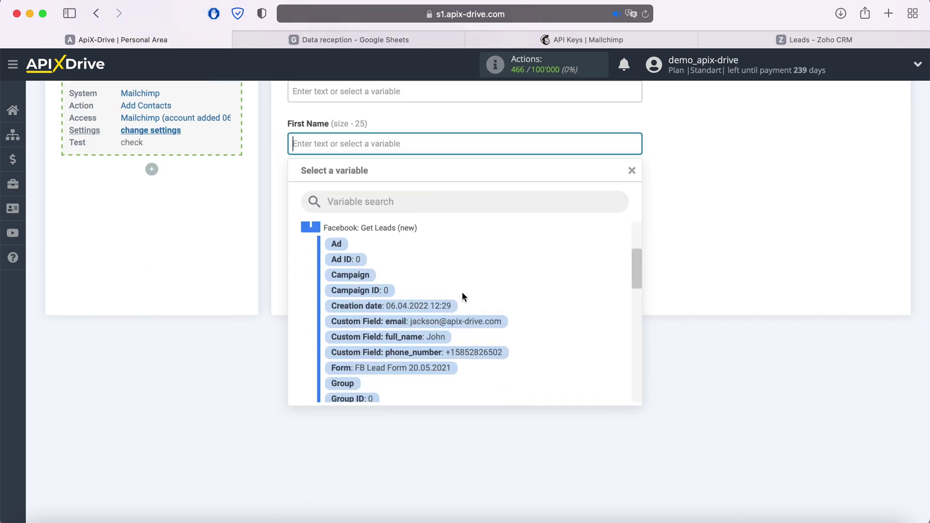
{"action": "left_click", "coordinate": [439, 338]}
{"action": "left_click", "coordinate": [370, 249]}
{"action": "scroll", "coordinate": [481, 327], "scroll_direction": "down", "scroll_amount": 1}
{"action": "scroll", "coordinate": [480, 327], "scroll_direction": "down", "scroll_amount": 3}
{"action": "left_click", "coordinate": [489, 405]}
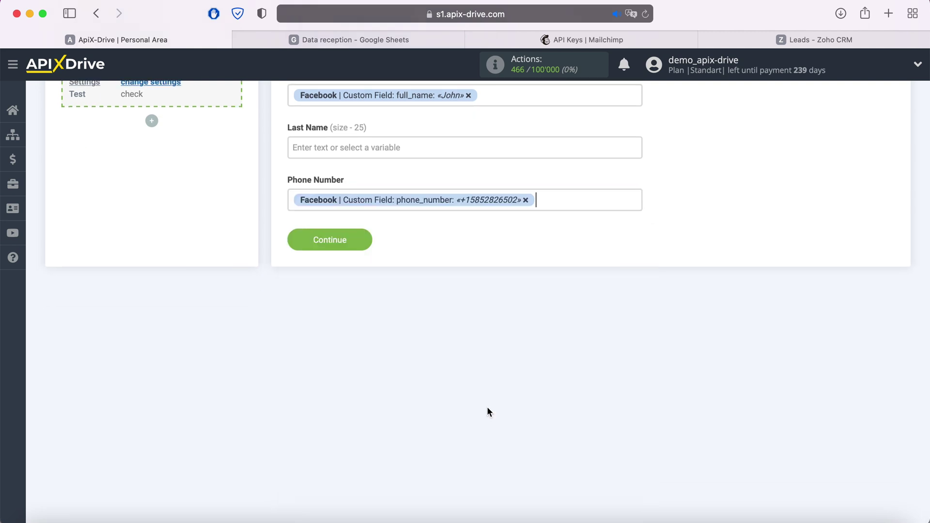
{"action": "left_click", "coordinate": [359, 239]}
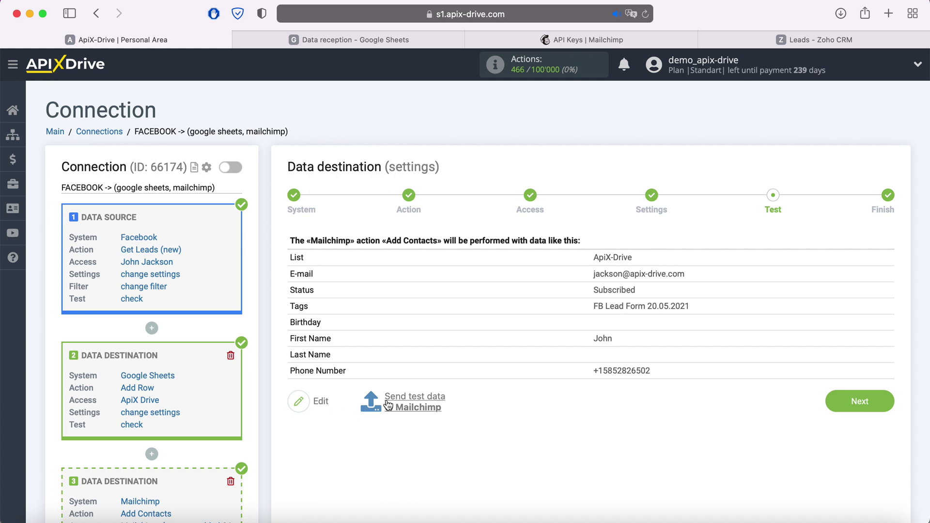
- Send test data to Mailchimp and open the new contact's profile from all contacts in Mailchimp to check it
{"action": "left_click", "coordinate": [416, 397]}
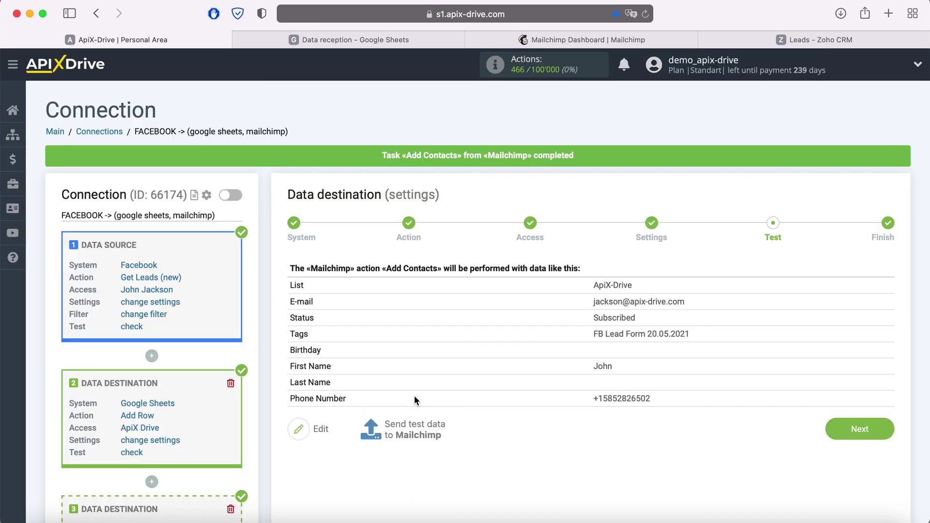
{"action": "left_click", "coordinate": [505, 40]}
{"action": "left_click", "coordinate": [121, 153]}
{"action": "left_click", "coordinate": [77, 196]}
{"action": "left_click", "coordinate": [331, 441]}
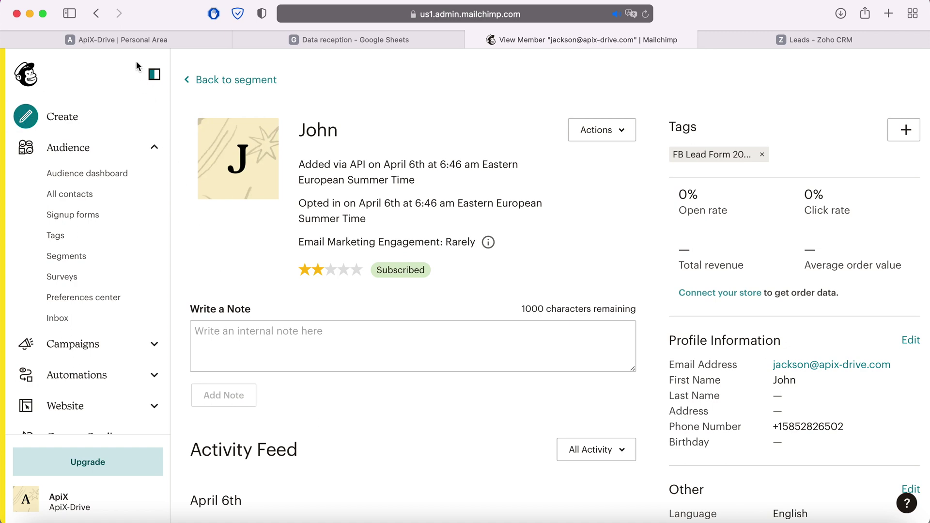
- Return to ApiX-Drive, complete the Mailchimp destination's test stage, and add another data receiver below it
{"action": "left_click", "coordinate": [129, 39]}
{"action": "left_click", "coordinate": [860, 429]}
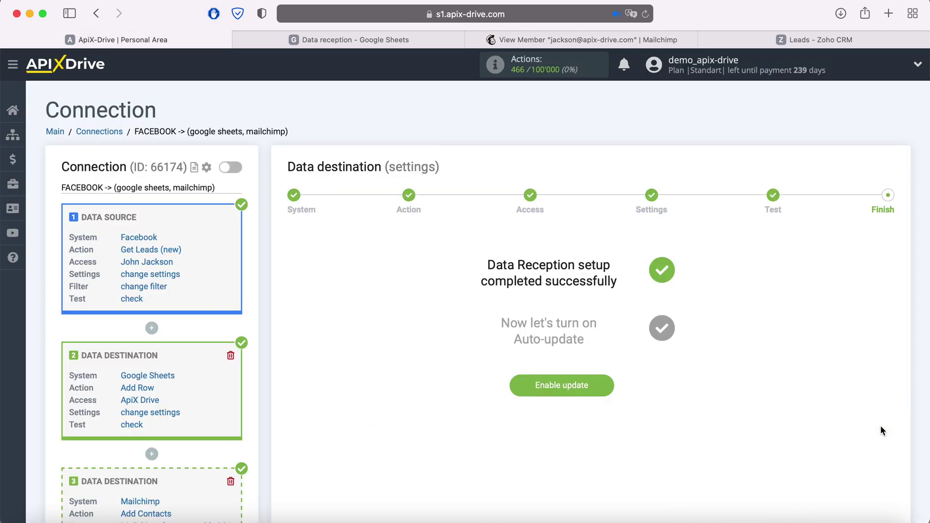
{"action": "scroll", "coordinate": [881, 431], "scroll_direction": "down", "scroll_amount": 3}
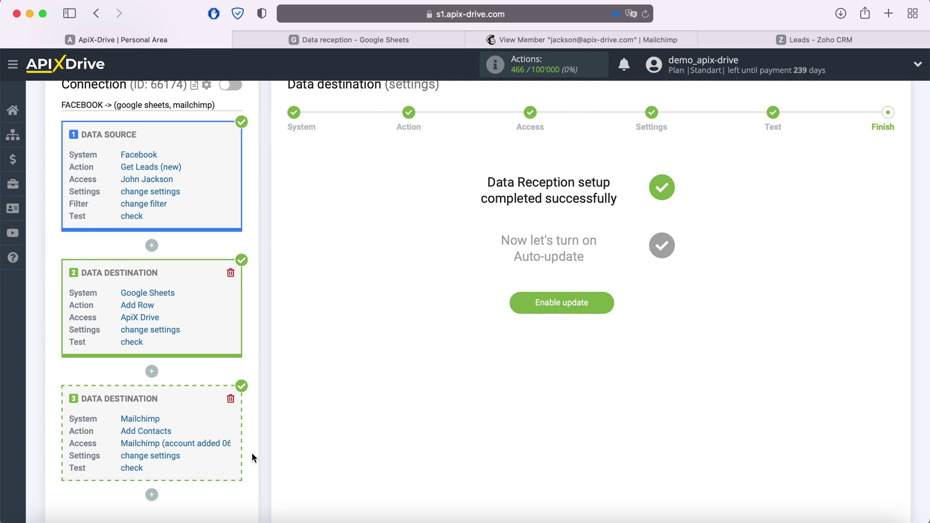
{"action": "scroll", "coordinate": [252, 454], "scroll_direction": "down", "scroll_amount": 4}
{"action": "left_click", "coordinate": [151, 400]}
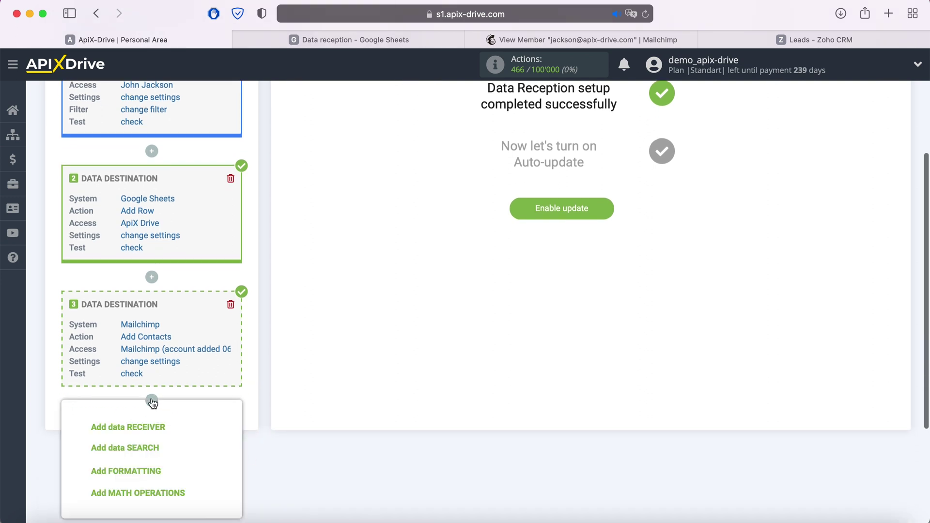
{"action": "left_click", "coordinate": [150, 429]}
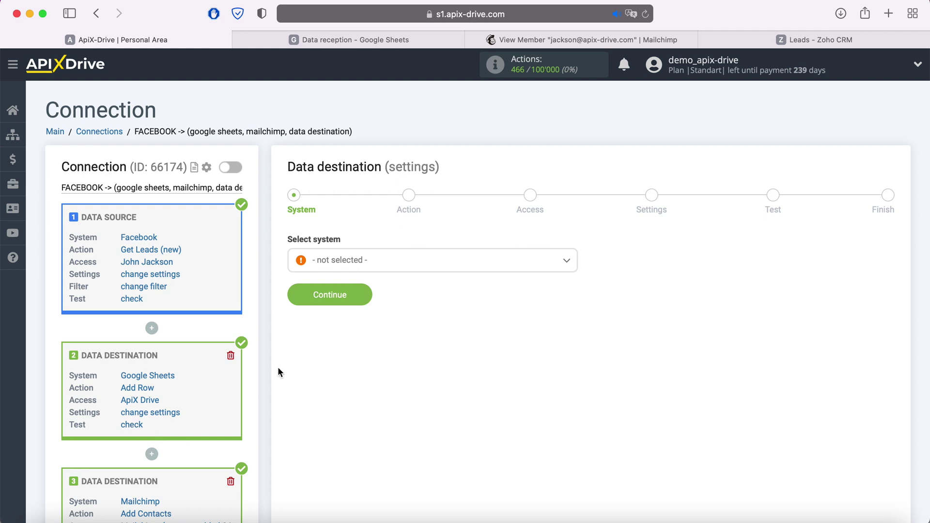
- Select Zoho CRM as the system of the new data destination and continue to its action
{"action": "left_click", "coordinate": [420, 260]}
{"action": "scroll", "coordinate": [456, 335], "scroll_direction": "down", "scroll_amount": 3}
{"action": "scroll", "coordinate": [457, 336], "scroll_direction": "down", "scroll_amount": 15}
{"action": "scroll", "coordinate": [459, 396], "scroll_direction": "down", "scroll_amount": 20}
{"action": "scroll", "coordinate": [458, 396], "scroll_direction": "down", "scroll_amount": 20}
{"action": "scroll", "coordinate": [459, 395], "scroll_direction": "down", "scroll_amount": 15}
{"action": "scroll", "coordinate": [459, 395], "scroll_direction": "down", "scroll_amount": 15}
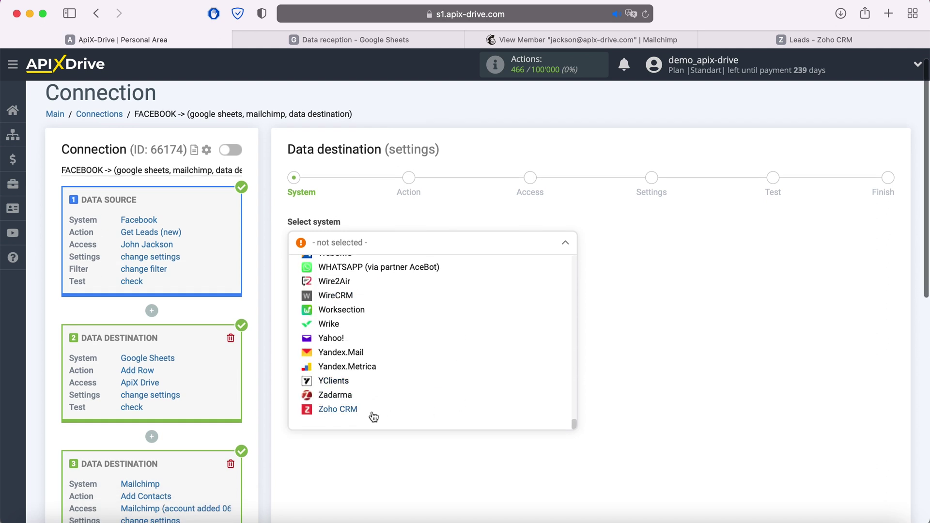
{"action": "left_click", "coordinate": [377, 417]}
{"action": "left_click", "coordinate": [366, 280]}
{"action": "scroll", "coordinate": [173, 386], "scroll_direction": "down", "scroll_amount": 4}
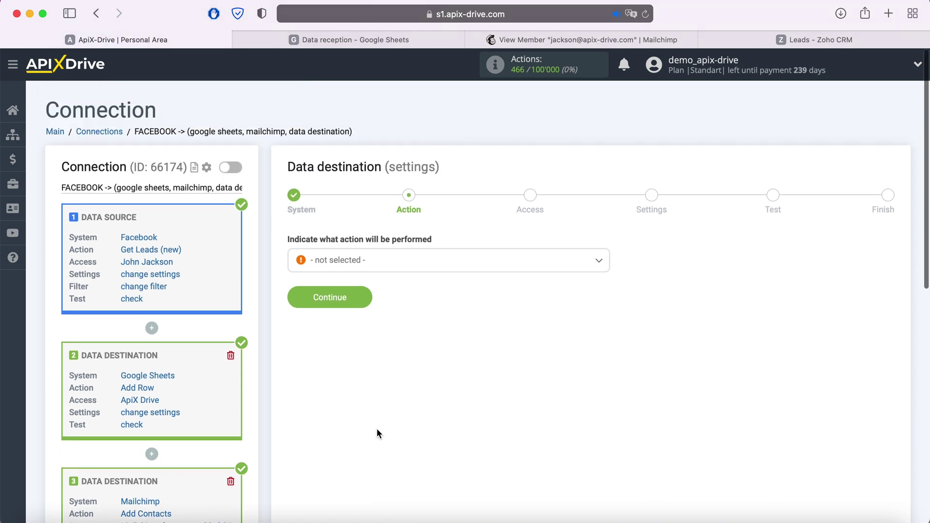
- Set the Zoho CRM action to Create Lead and select the ApiX-Drive login, continuing to the destination's settings
{"action": "left_click", "coordinate": [407, 262]}
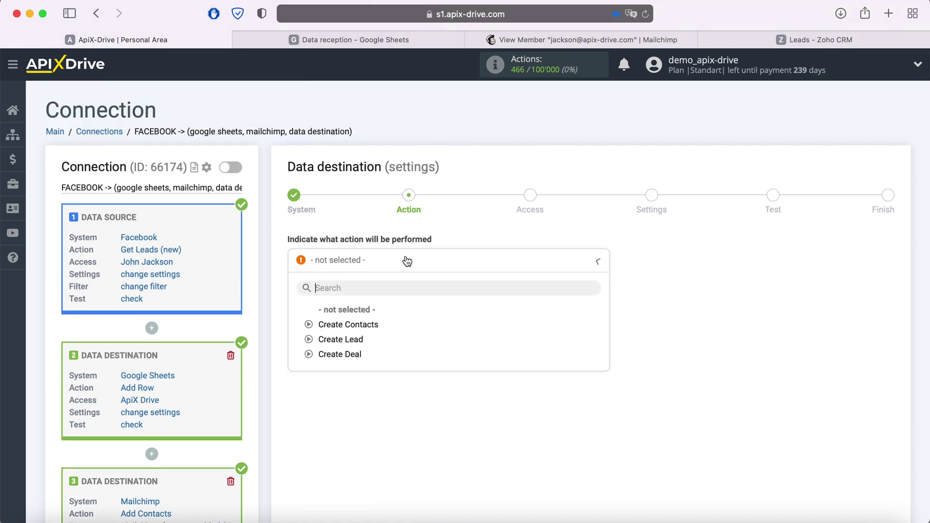
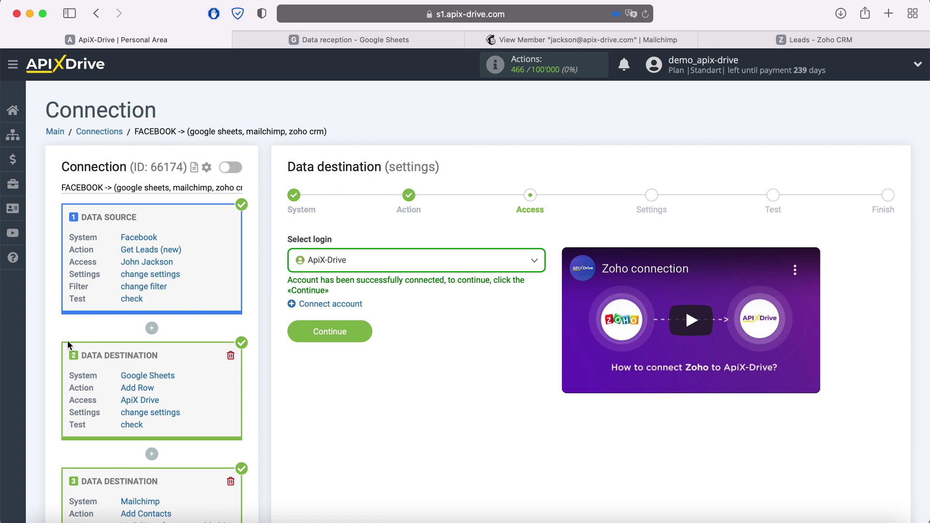
{"action": "left_click", "coordinate": [376, 261]}
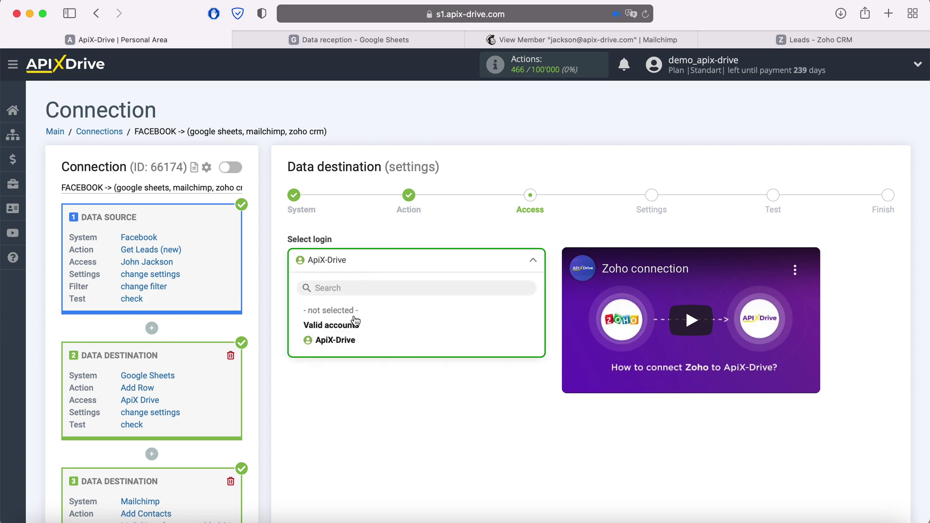
{"action": "left_click", "coordinate": [336, 341]}
{"action": "left_click", "coordinate": [365, 331]}
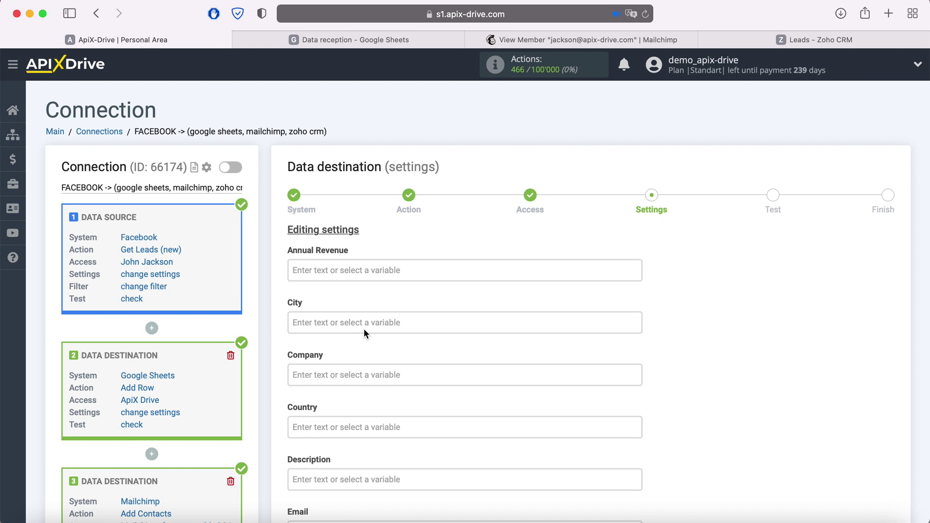
- Map the Zoho CRM Email field to the Facebook variable Custom Field: email
{"action": "scroll", "coordinate": [365, 329], "scroll_direction": "down", "scroll_amount": 5}
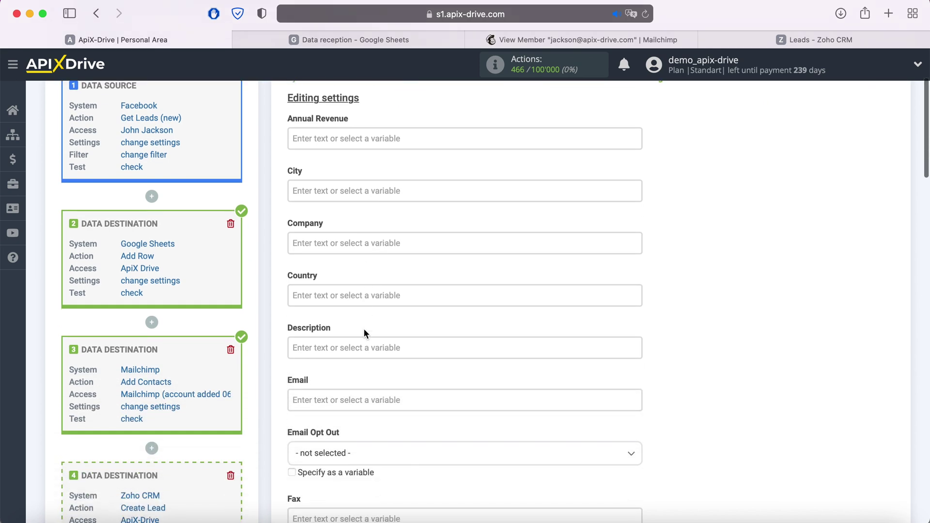
{"action": "left_click", "coordinate": [363, 392]}
{"action": "scroll", "coordinate": [466, 318], "scroll_direction": "down", "scroll_amount": 2}
{"action": "left_click", "coordinate": [462, 353]}
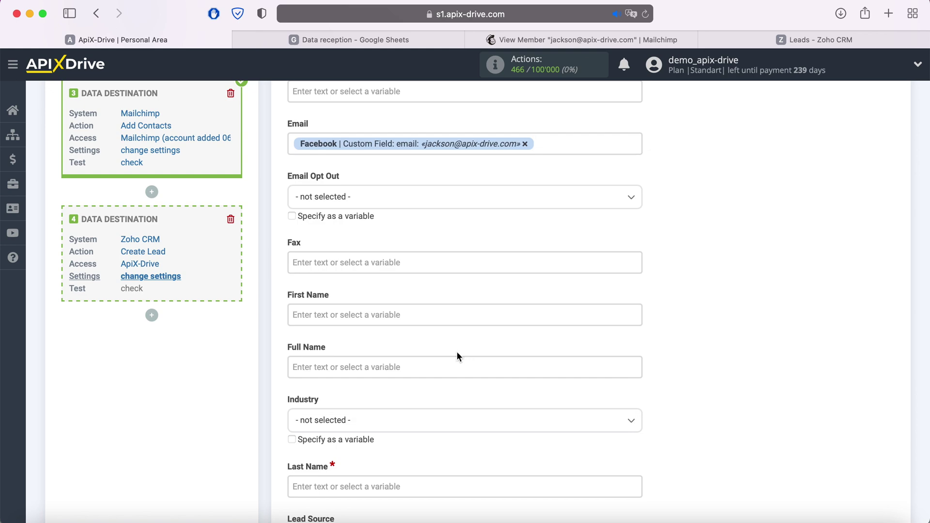
- Map the Zoho CRM First Name and Last Name fields to the Facebook variable Custom Field: full_name
{"action": "left_click", "coordinate": [407, 316]}
{"action": "scroll", "coordinate": [467, 318], "scroll_direction": "down", "scroll_amount": 3}
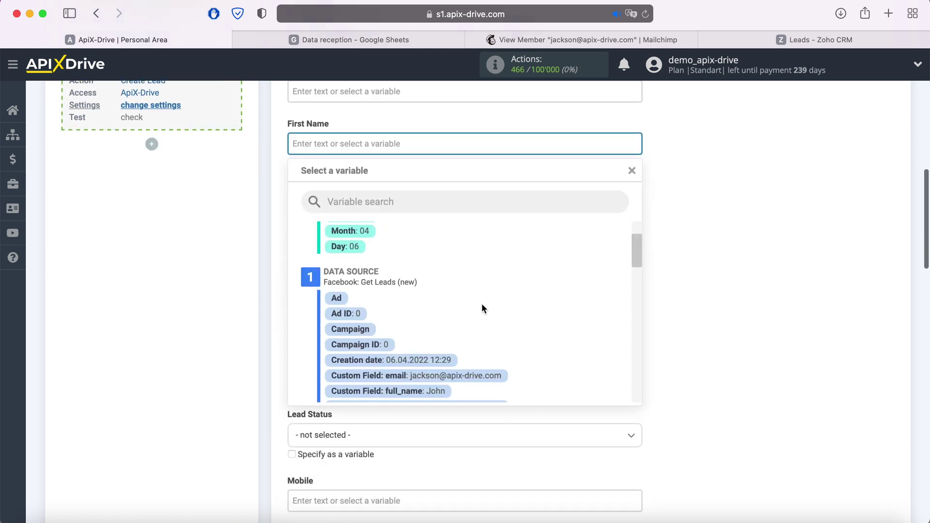
{"action": "left_click", "coordinate": [438, 373]}
{"action": "left_click", "coordinate": [379, 317]}
{"action": "scroll", "coordinate": [485, 304], "scroll_direction": "down", "scroll_amount": 4}
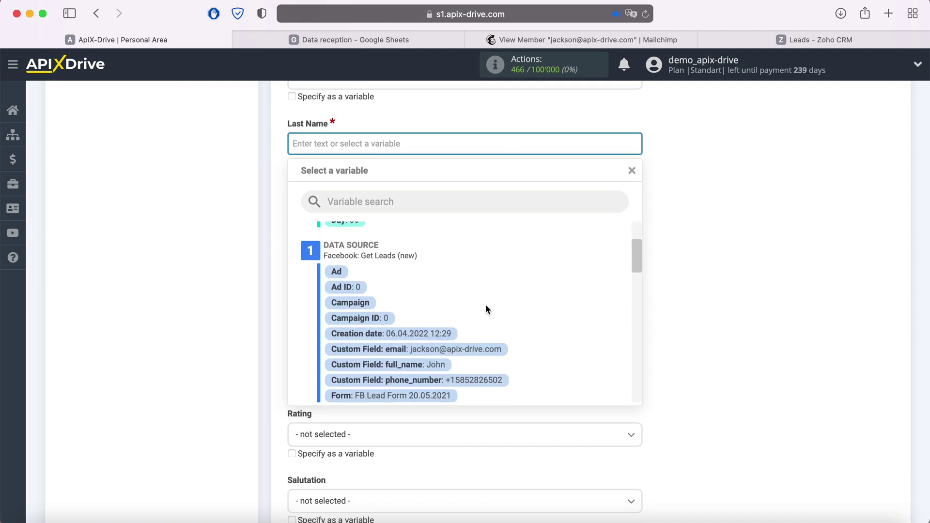
{"action": "left_click", "coordinate": [450, 364]}
- Set Lead Status to Attempted to Contact and map both Mobile and Phone to the Facebook variable Custom Field: phone_number
{"action": "left_click", "coordinate": [376, 263]}
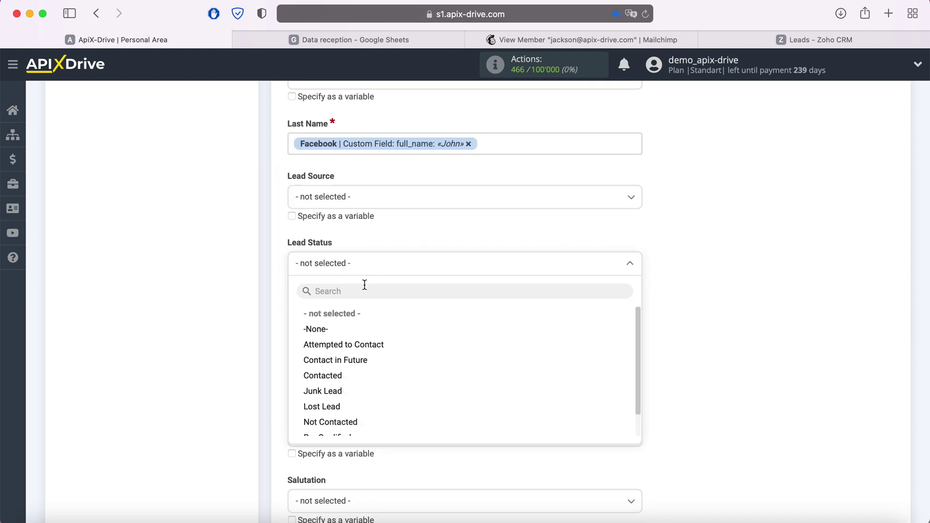
{"action": "left_click", "coordinate": [346, 350]}
{"action": "left_click", "coordinate": [354, 329]}
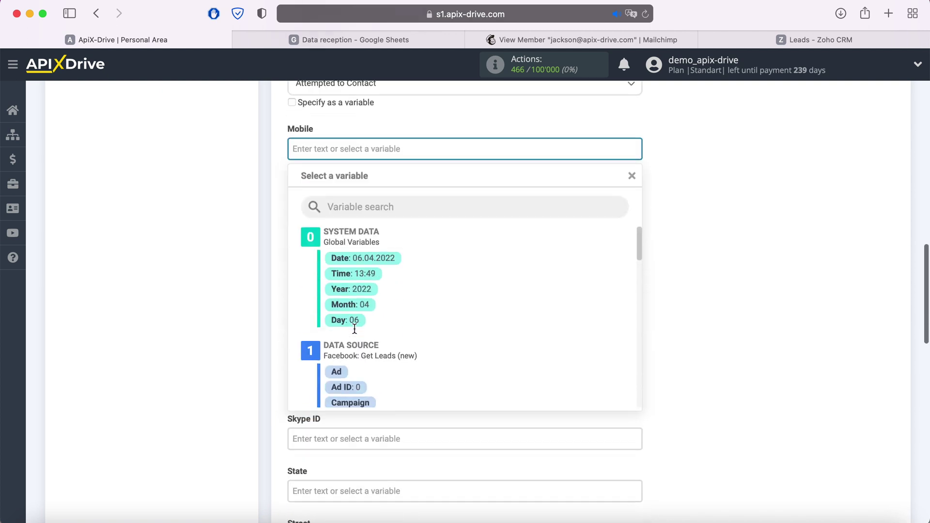
{"action": "scroll", "coordinate": [469, 293], "scroll_direction": "down", "scroll_amount": 3}
{"action": "left_click", "coordinate": [453, 359]}
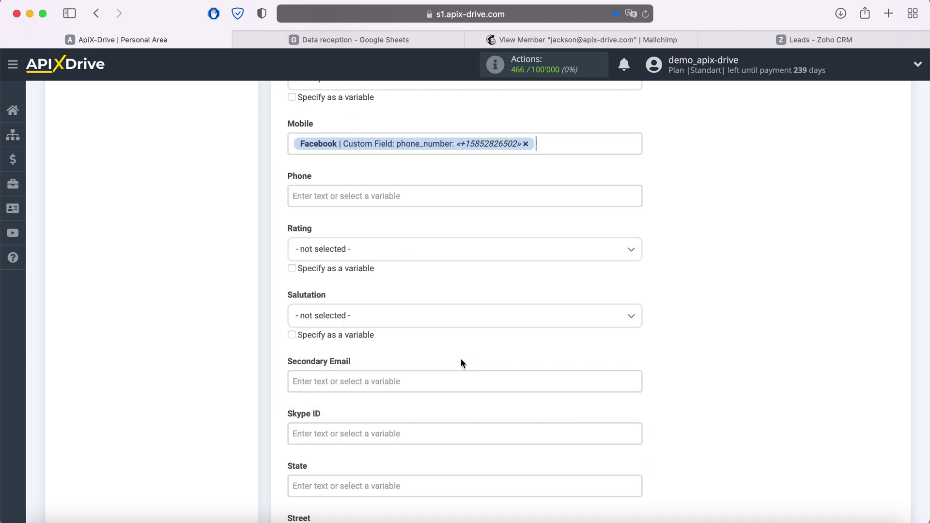
{"action": "left_click", "coordinate": [363, 197]}
{"action": "scroll", "coordinate": [490, 330], "scroll_direction": "down", "scroll_amount": 3}
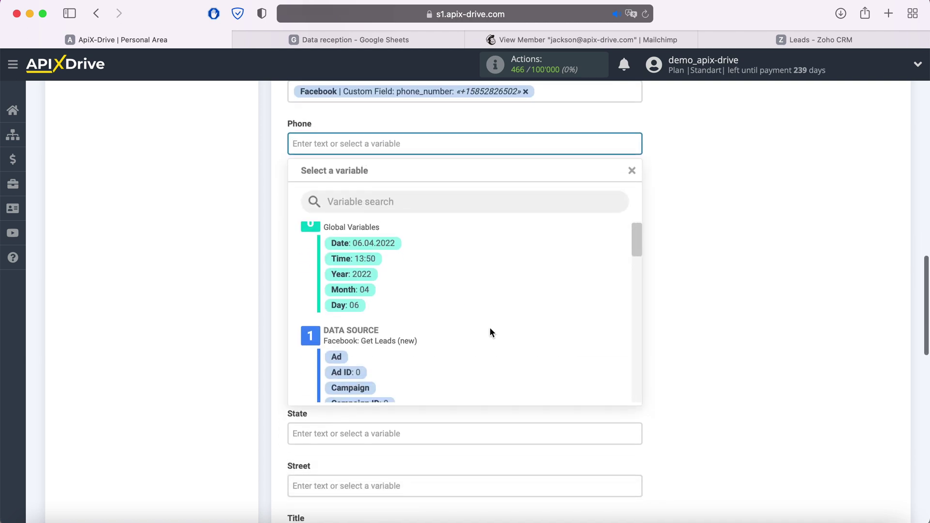
{"action": "left_click", "coordinate": [488, 377]}
- Set the lead's Title to "New Lead from Facebook" and continue to the Zoho CRM test
{"action": "scroll", "coordinate": [487, 377], "scroll_direction": "down", "scroll_amount": 2}
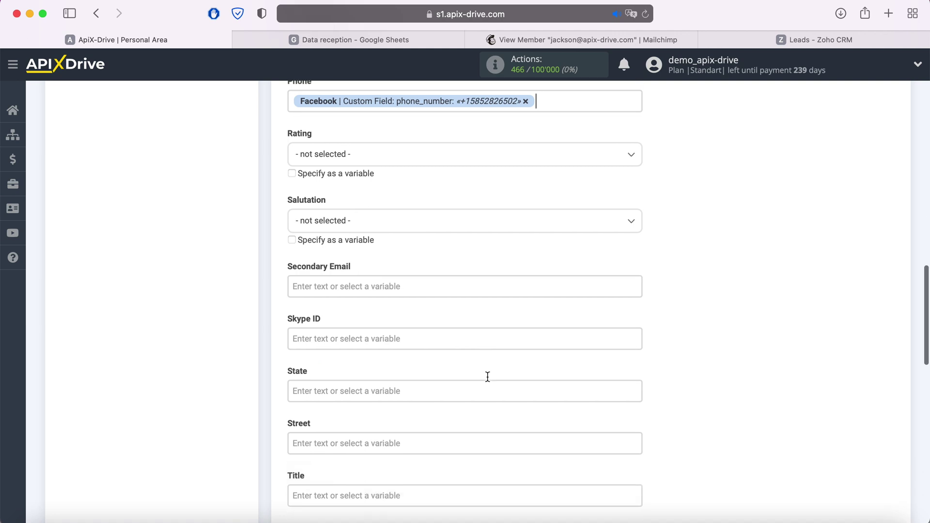
{"action": "scroll", "coordinate": [487, 376], "scroll_direction": "down", "scroll_amount": 3}
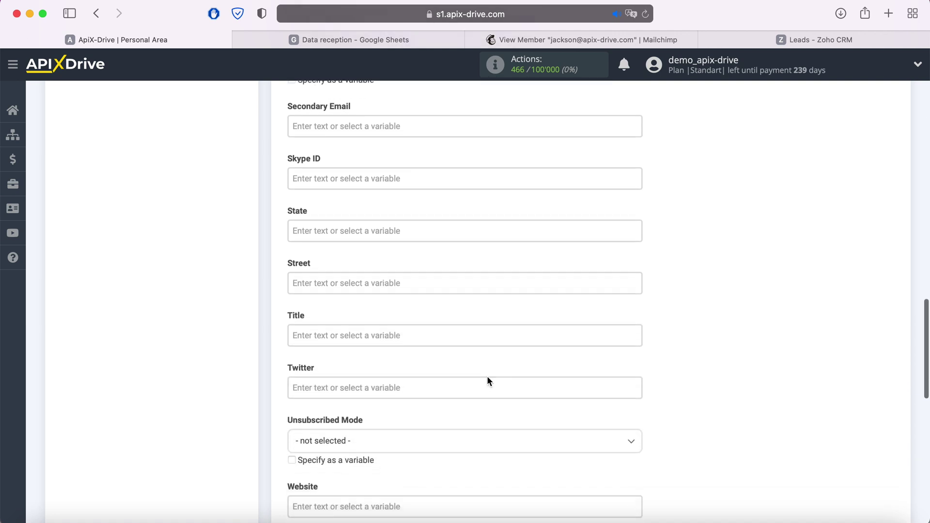
{"action": "left_click", "coordinate": [404, 344]}
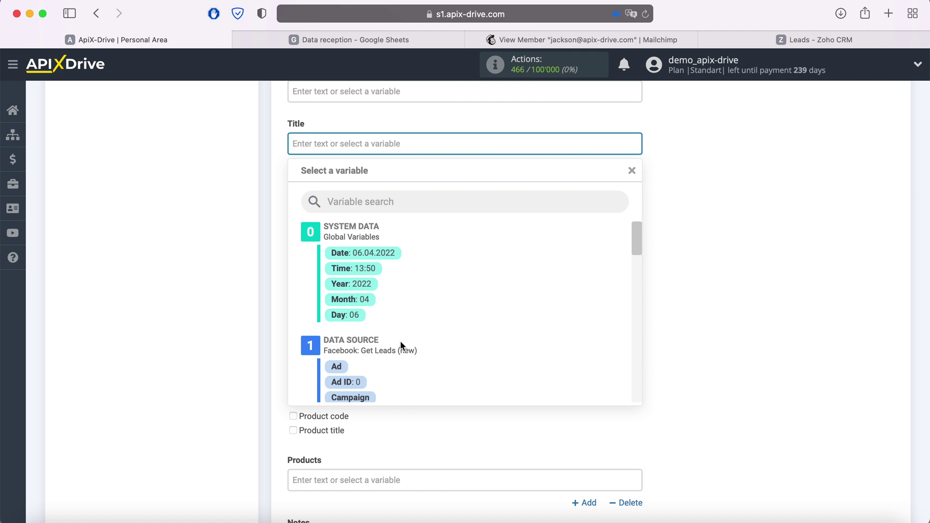
{"action": "type", "text": "New Lead from Facebook"}
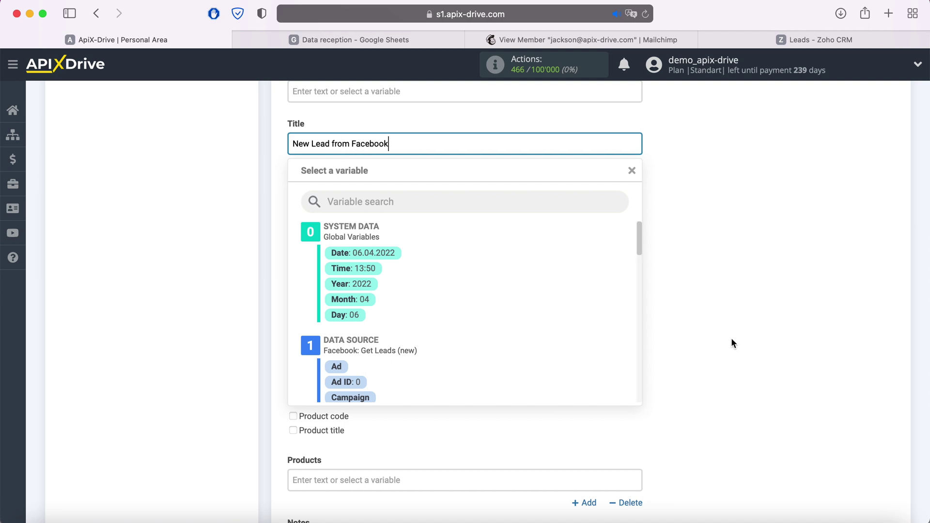
{"action": "left_click", "coordinate": [685, 315]}
{"action": "scroll", "coordinate": [685, 315], "scroll_direction": "down", "scroll_amount": 5}
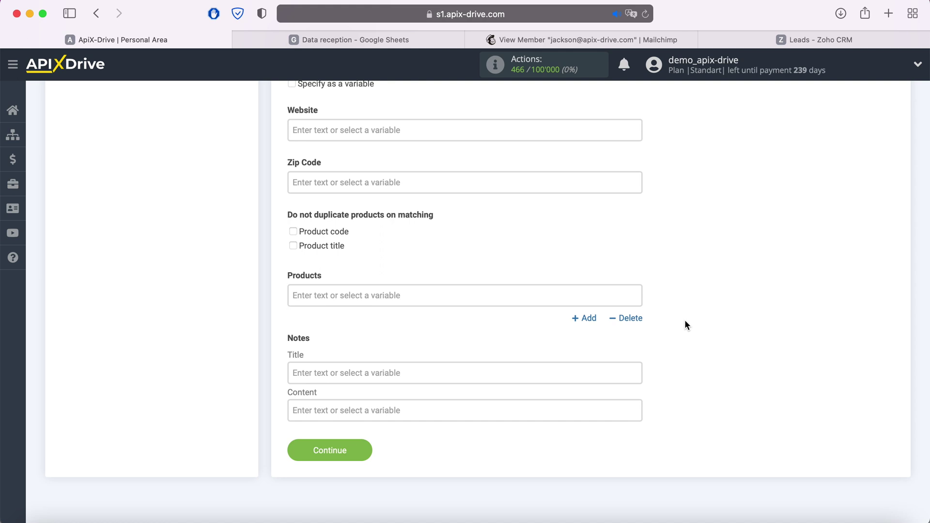
{"action": "left_click", "coordinate": [365, 450]}
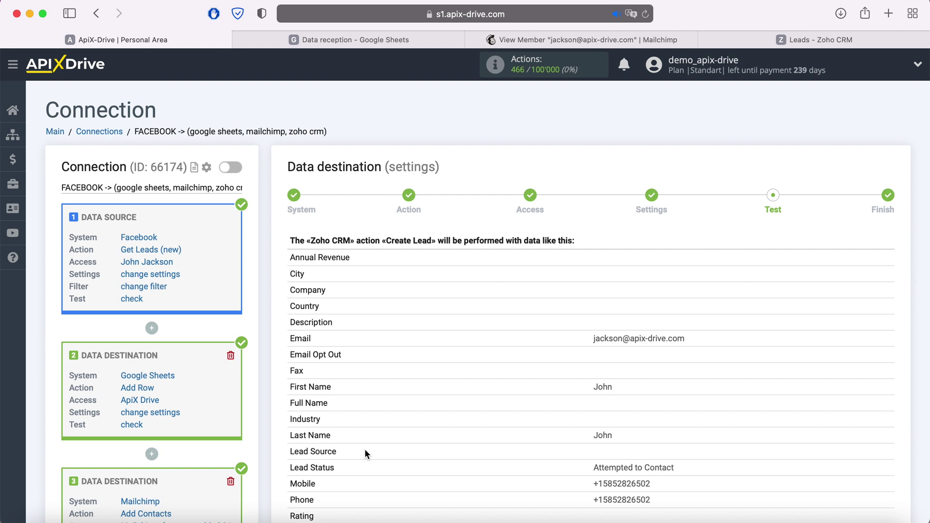
- Send test data to Zoho CRM, check the created lead's details in Zoho CRM, and return to ApiX-Drive
{"action": "scroll", "coordinate": [365, 449], "scroll_direction": "down", "scroll_amount": 6}
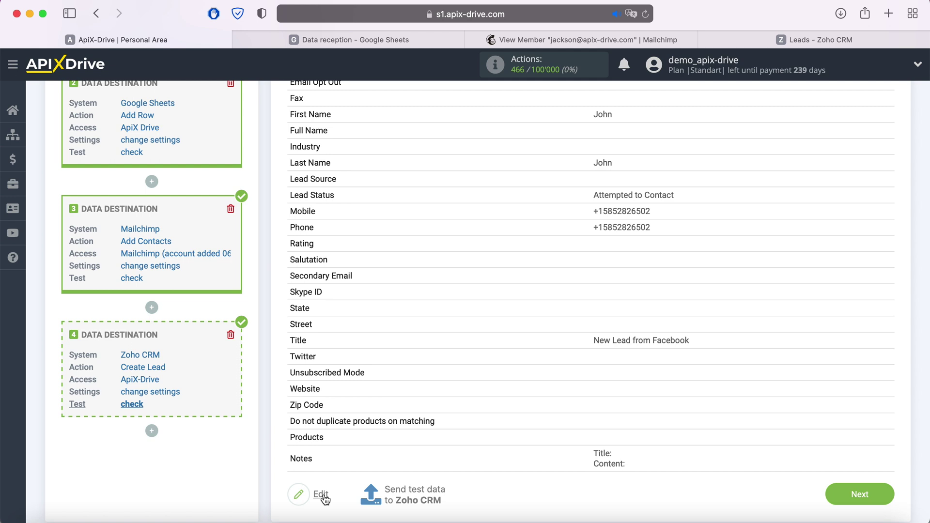
{"action": "left_click", "coordinate": [412, 492]}
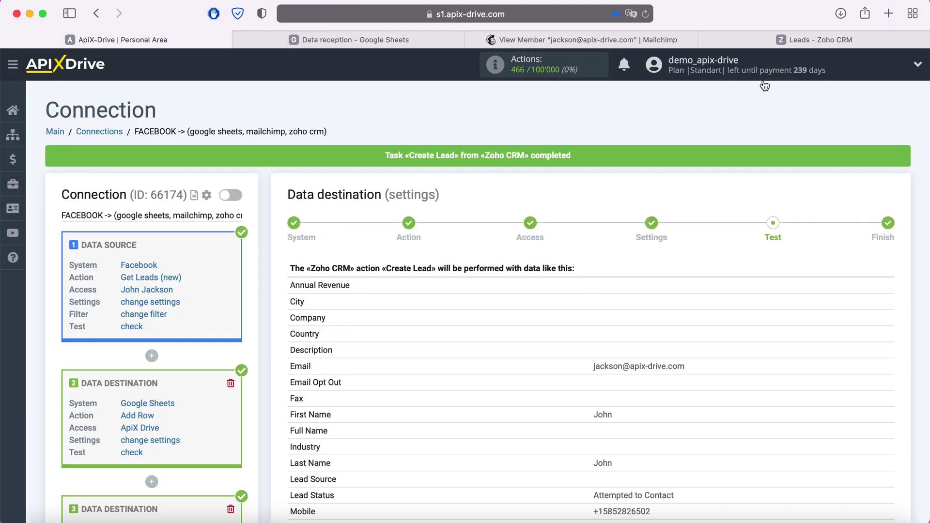
{"action": "left_click", "coordinate": [782, 41]}
{"action": "left_click", "coordinate": [645, 13]}
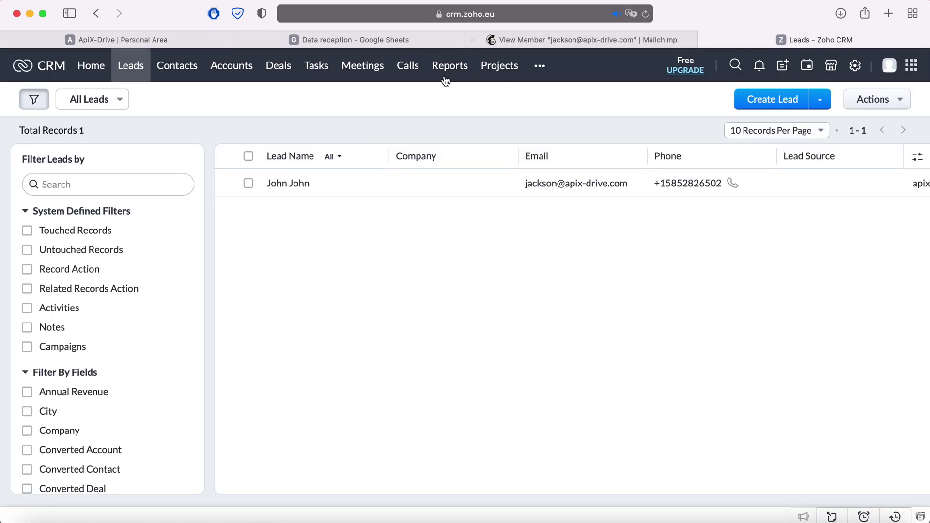
{"action": "left_click", "coordinate": [297, 184]}
{"action": "scroll", "coordinate": [577, 240], "scroll_direction": "down", "scroll_amount": 3}
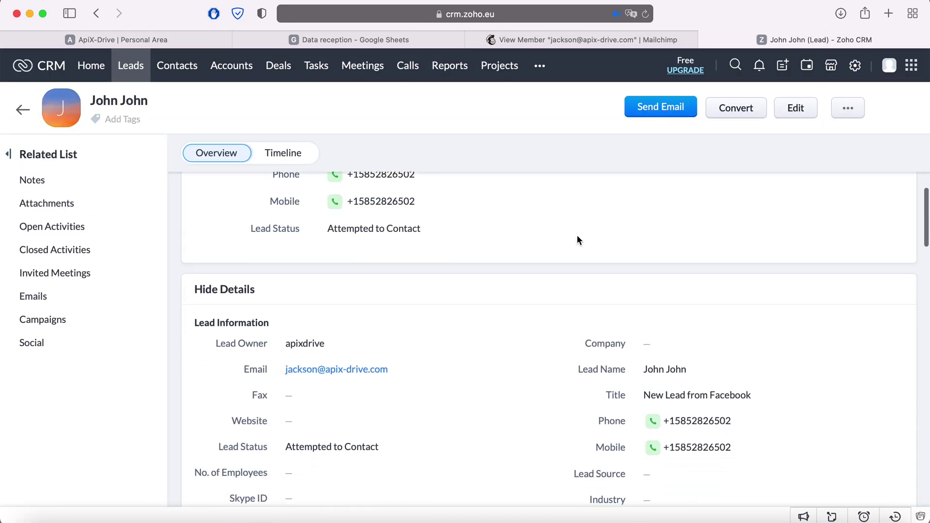
{"action": "scroll", "coordinate": [578, 241], "scroll_direction": "down", "scroll_amount": 2}
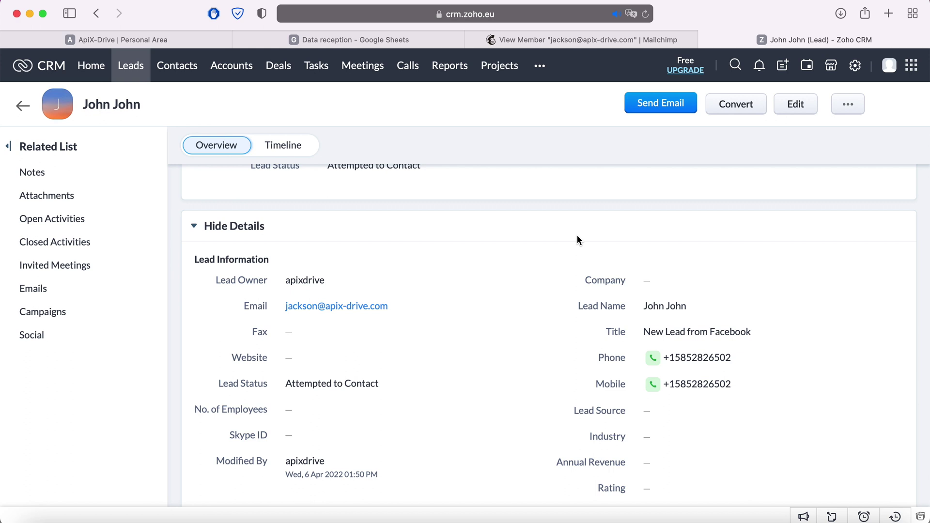
{"action": "left_click", "coordinate": [191, 40]}
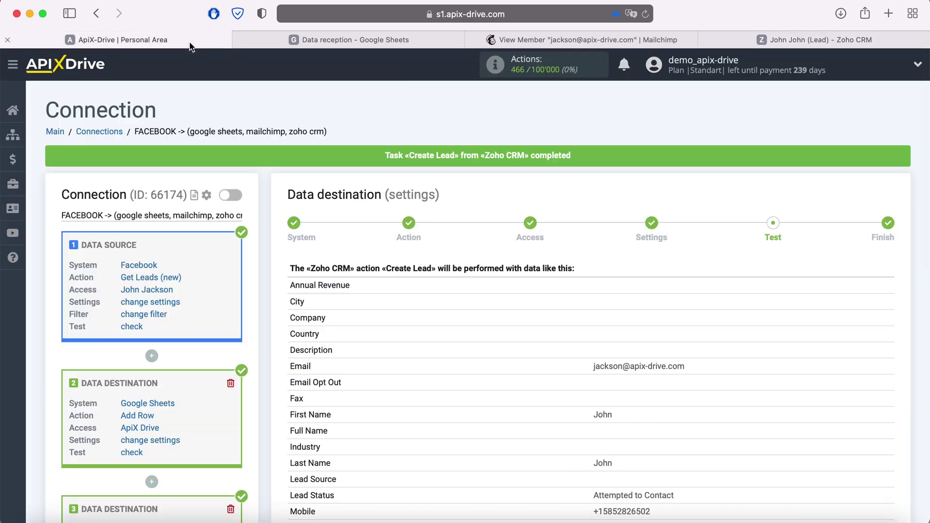
- Finish the Zoho CRM destination setup and enable auto-update for the connection
{"action": "scroll", "coordinate": [766, 324], "scroll_direction": "down", "scroll_amount": 6}
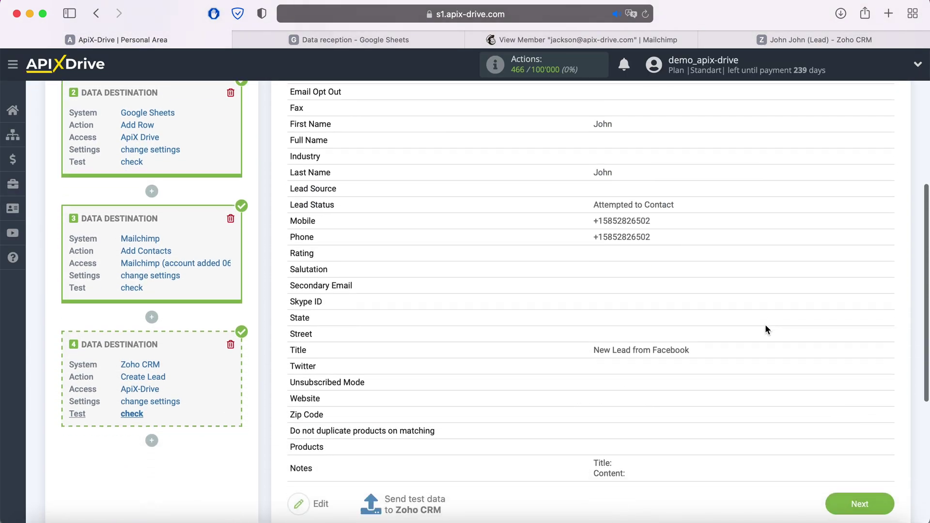
{"action": "left_click", "coordinate": [872, 494]}
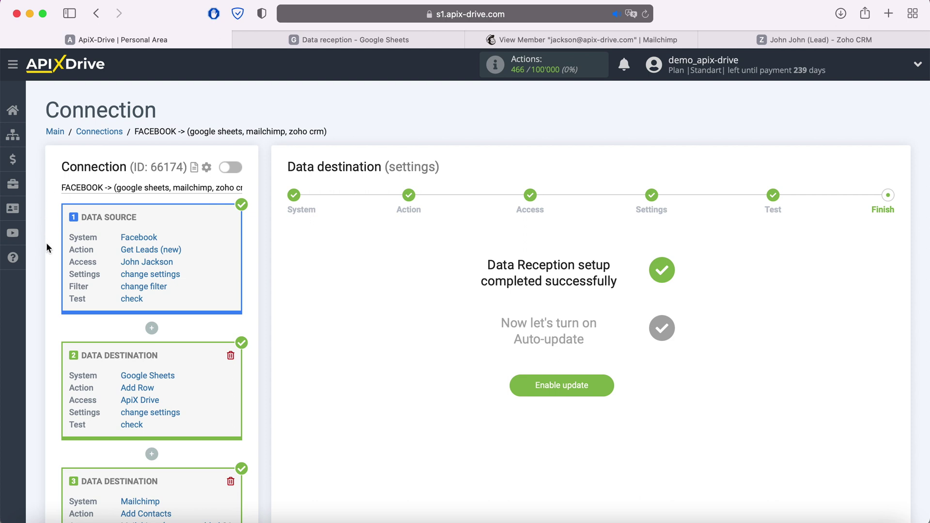
{"action": "scroll", "coordinate": [263, 272], "scroll_direction": "down", "scroll_amount": 5}
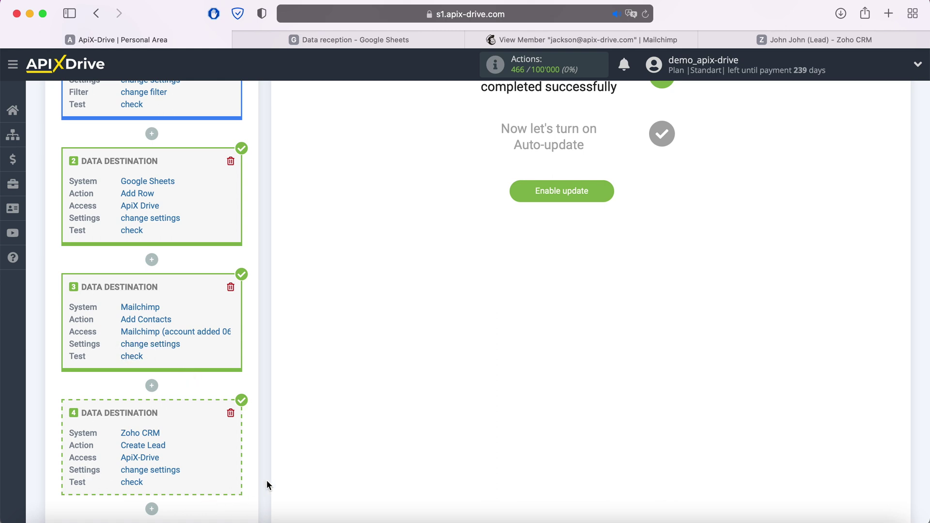
{"action": "left_click", "coordinate": [607, 195]}
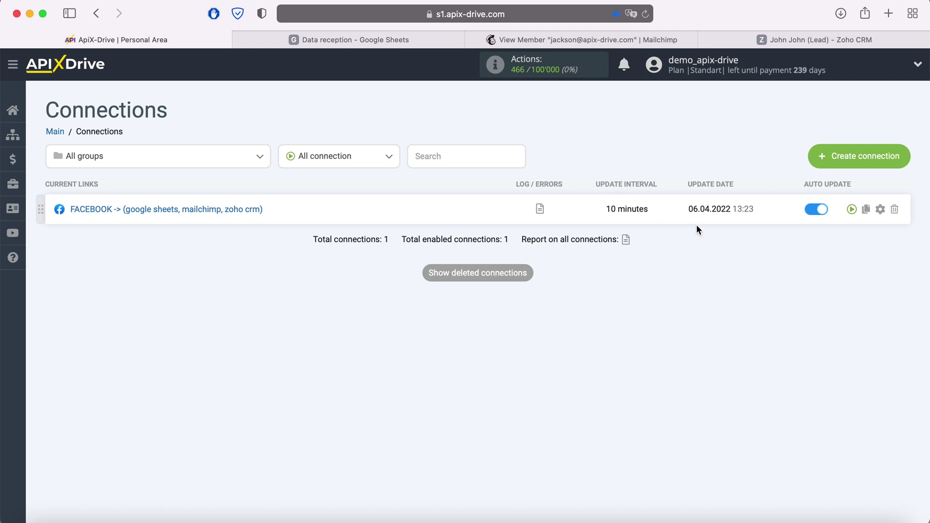
- Set the update interval of the Facebook connection to 5 minutes and save the connection setup
{"action": "left_click", "coordinate": [881, 210]}
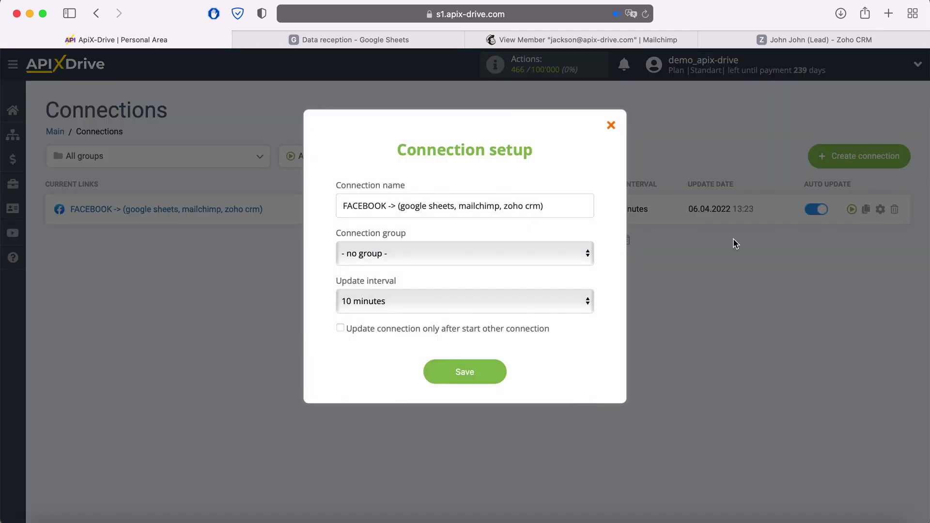
{"action": "left_click", "coordinate": [552, 301]}
{"action": "left_click", "coordinate": [499, 286]}
{"action": "left_click", "coordinate": [497, 369]}
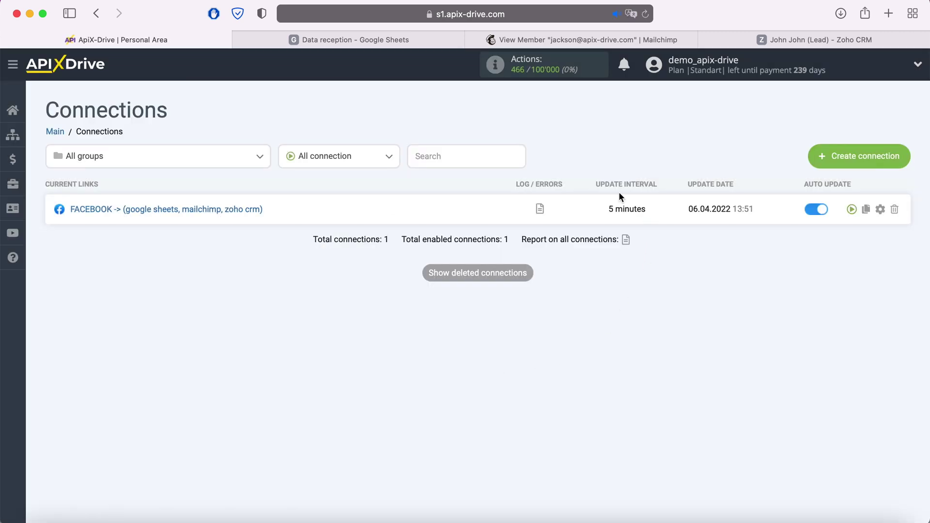